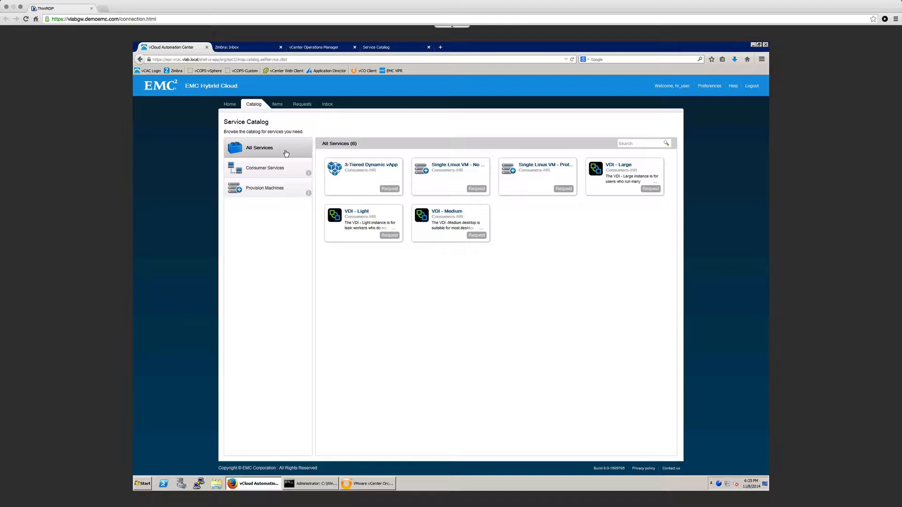
Look through the Consumer Services and Provision Machines categories, and submit a request for a VDI - Large desktop with default settings
left_click(276, 174)
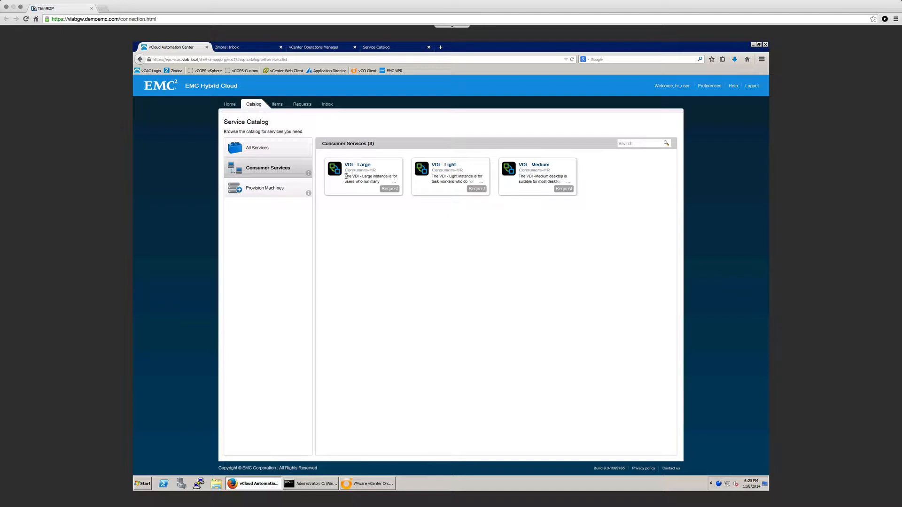
left_click(288, 189)
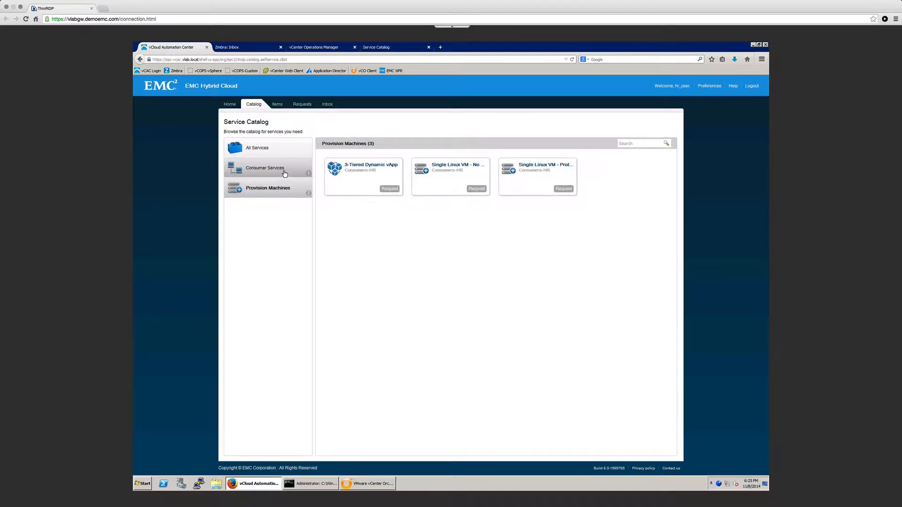
left_click(285, 174)
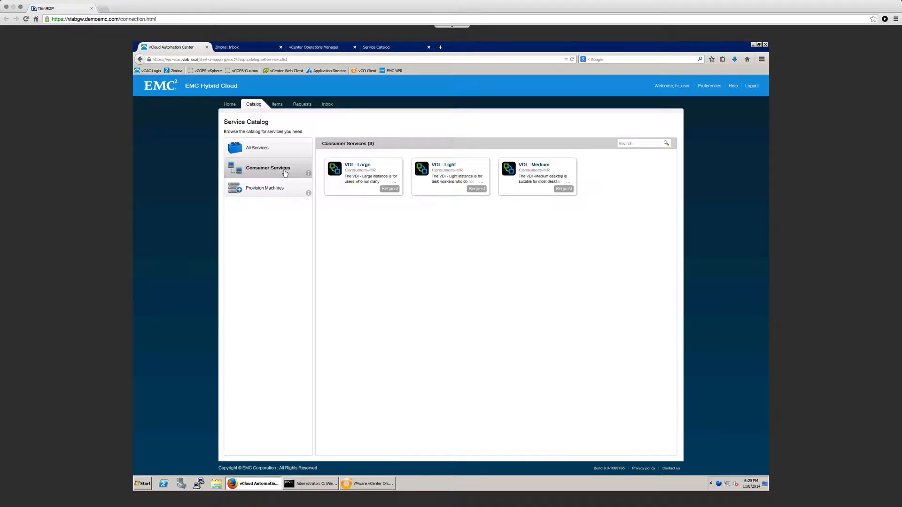
left_click(389, 190)
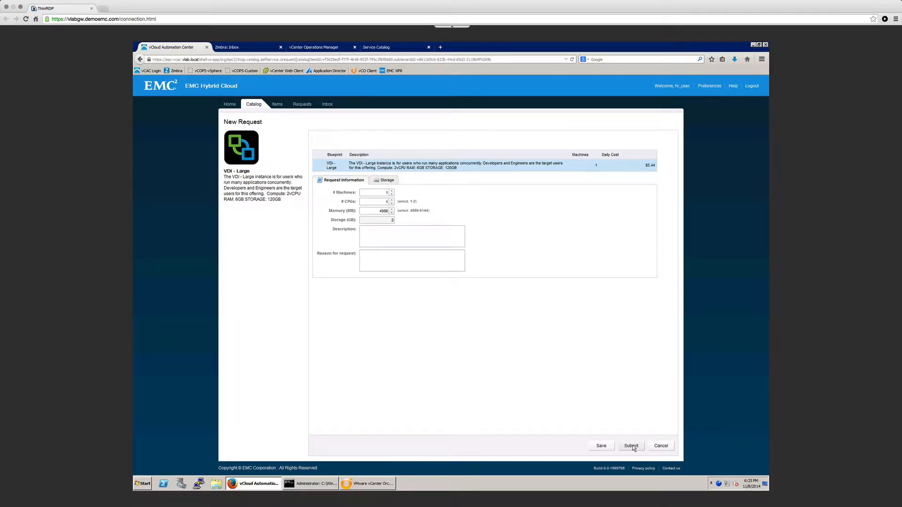
left_click(630, 446)
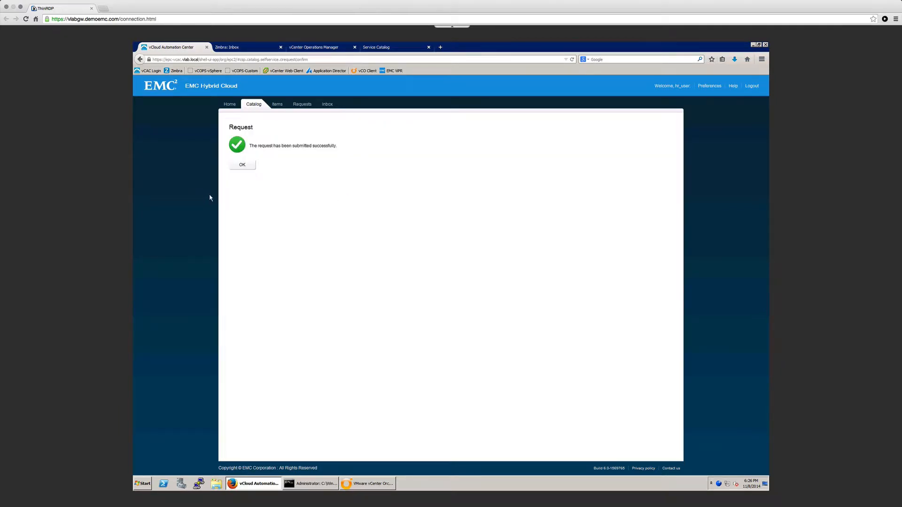
left_click(240, 164)
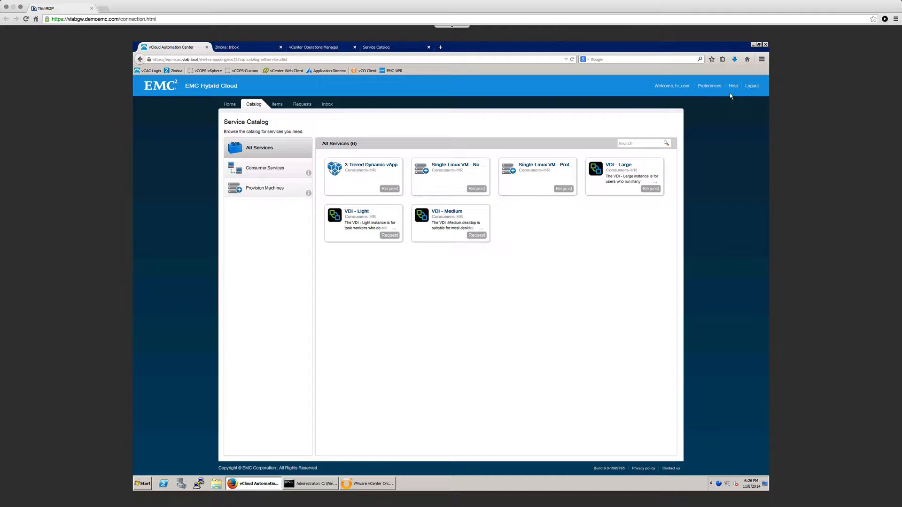
Log out of the current account and enter the demo administrator's saved user name on the login page
left_click(750, 87)
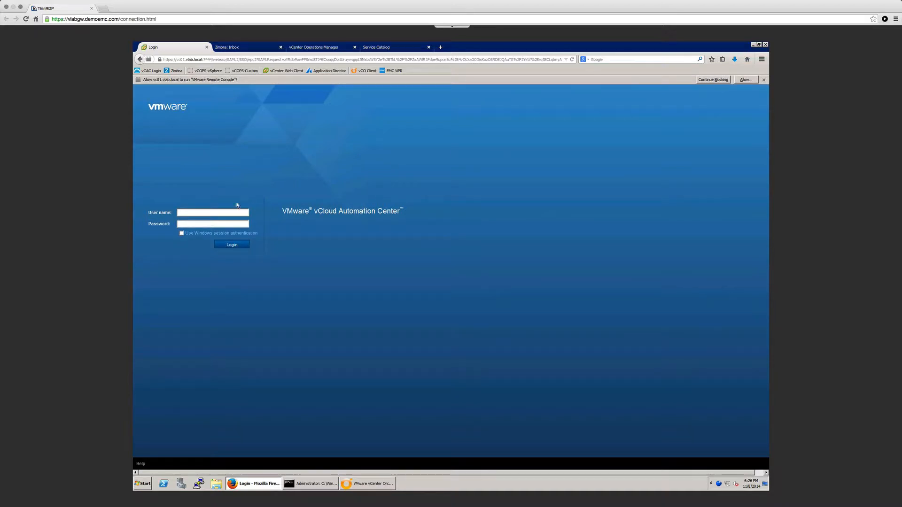
left_click(218, 212)
type("demo")
key("Tab")
double_click(218, 212)
key("BackSpace")
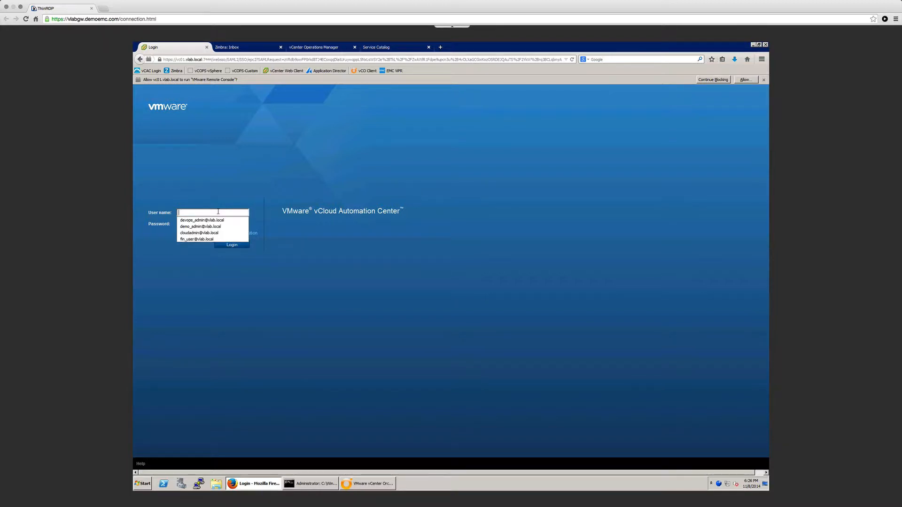
key("Down")
key("Down")
key("Return")
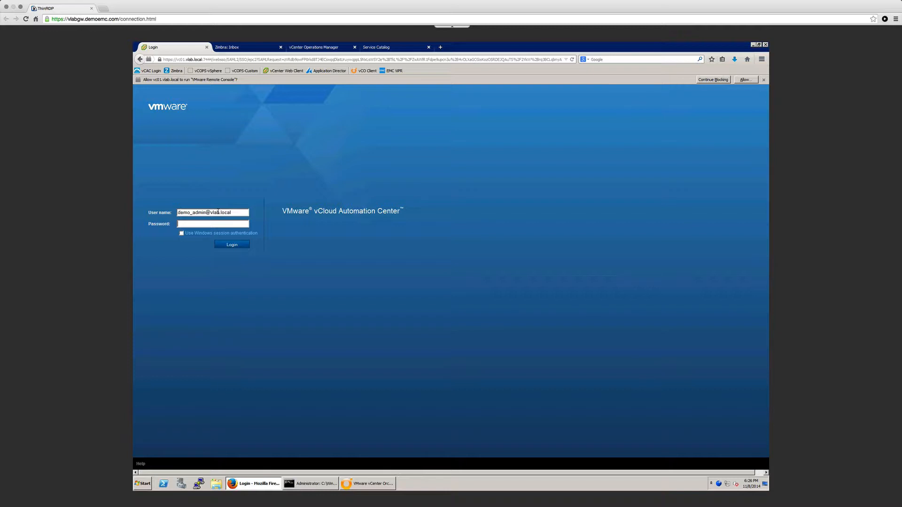
Enter the demo administrator's account password and log in
key("Tab")
type("•••••")
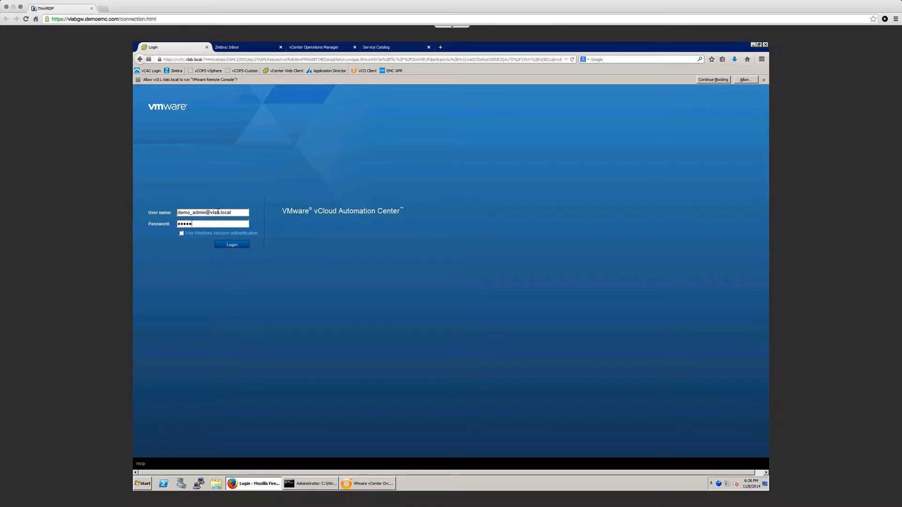
type("••••••")
key("Return")
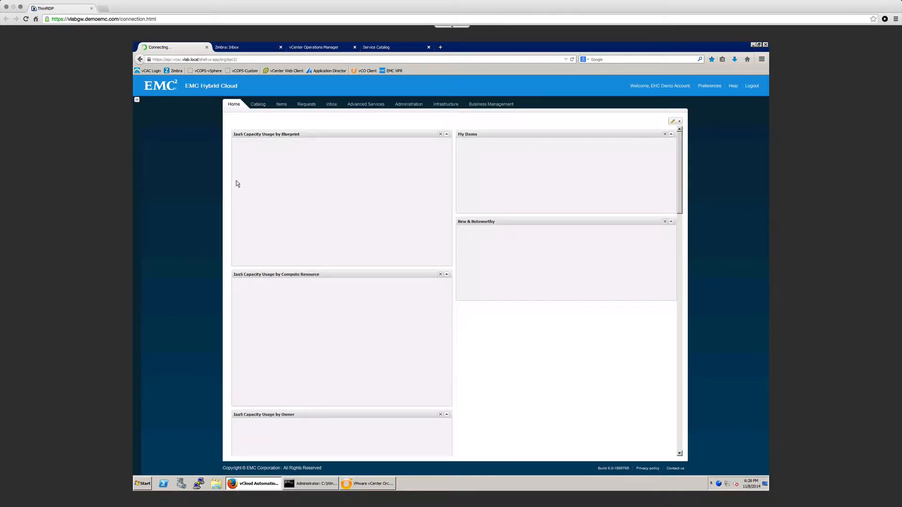
Examine the administrator's service catalog, viewing all services and each category from Consumer Services through Storage Services, including Corporate Applications
left_click(260, 105)
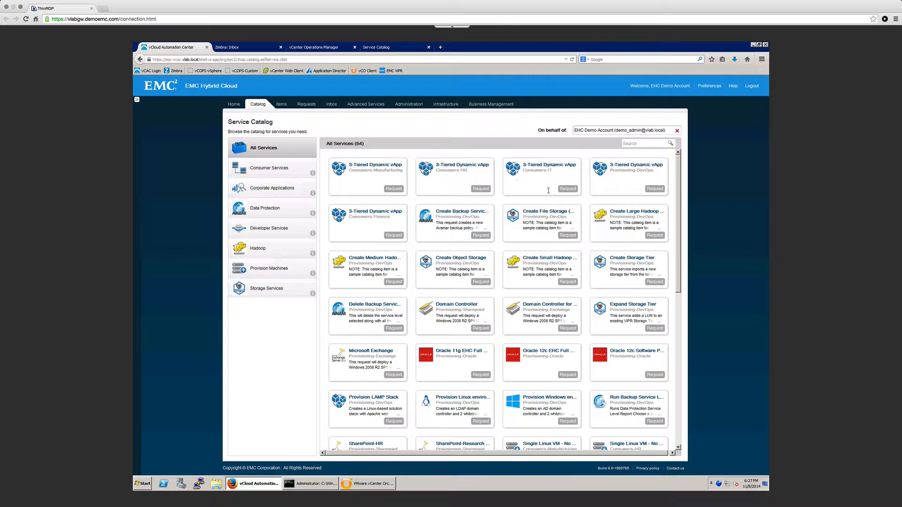
scroll(678, 334, "down", 3)
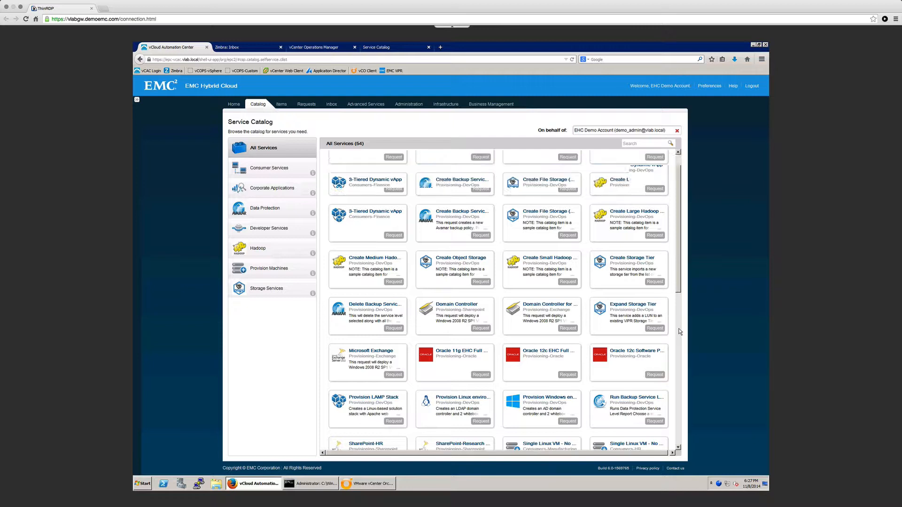
scroll(675, 351, "down", 5)
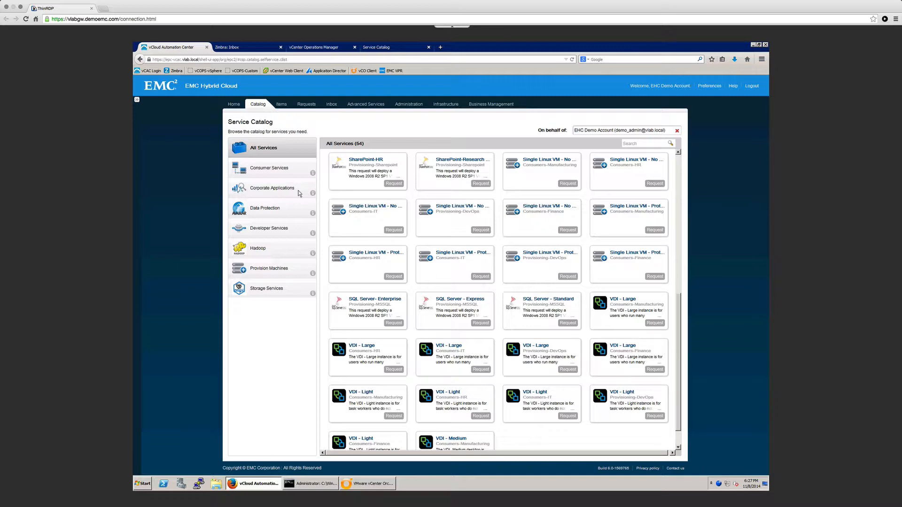
left_click(275, 168)
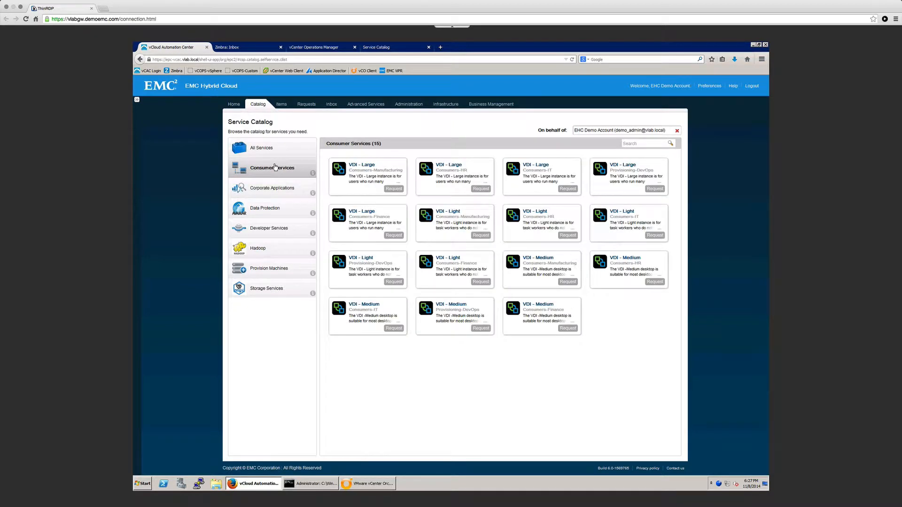
left_click(278, 189)
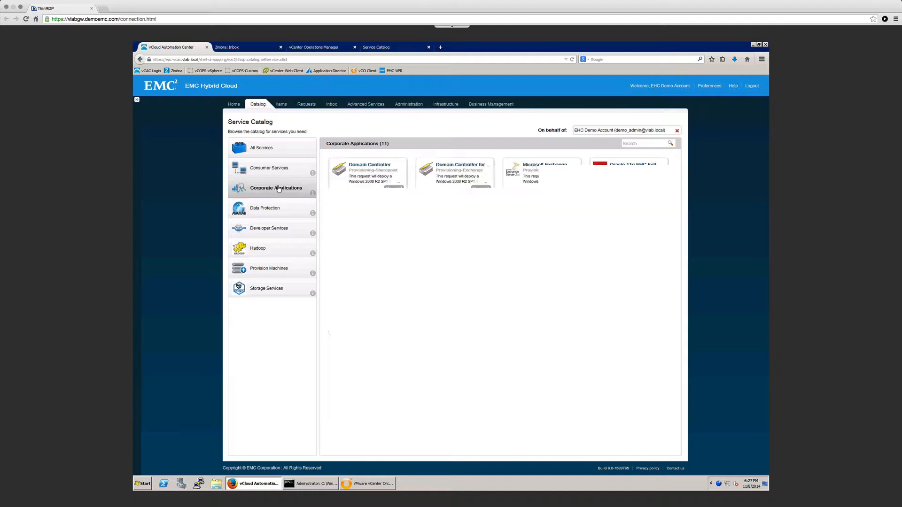
left_click(278, 211)
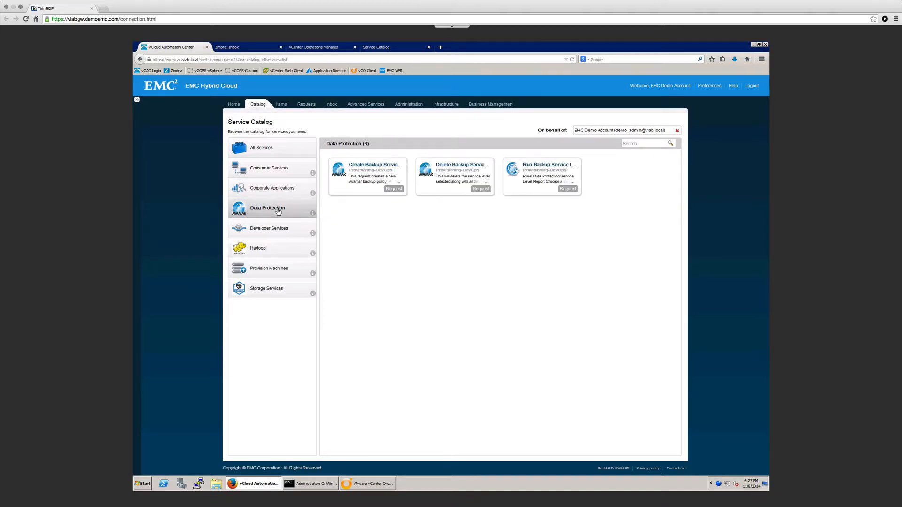
left_click(277, 230)
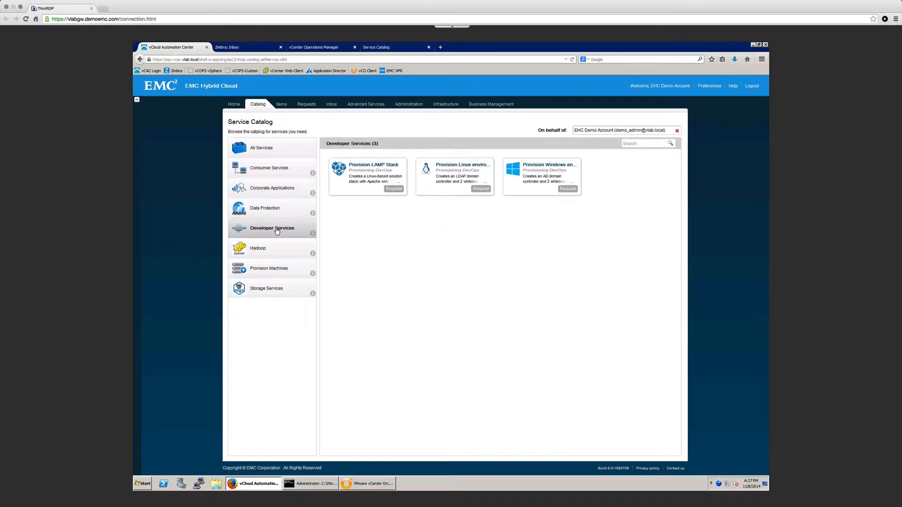
left_click(279, 248)
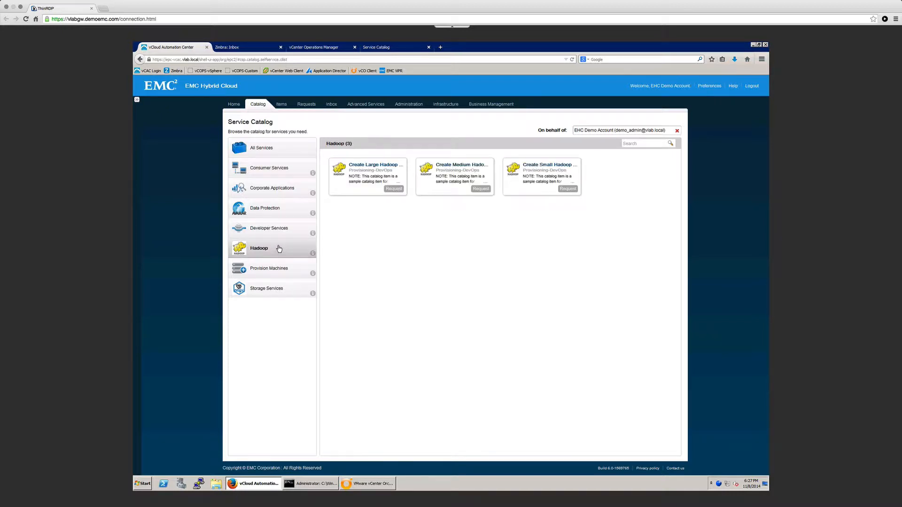
left_click(280, 270)
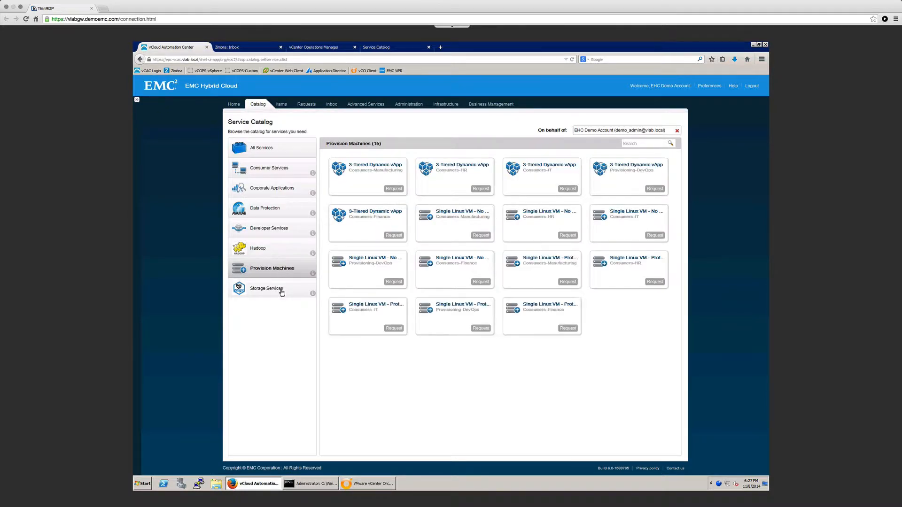
left_click(281, 292)
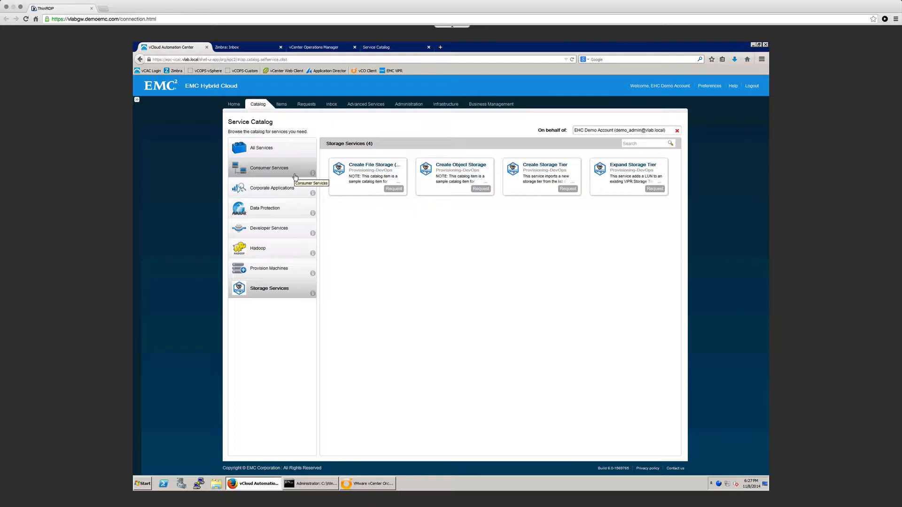
left_click(291, 190)
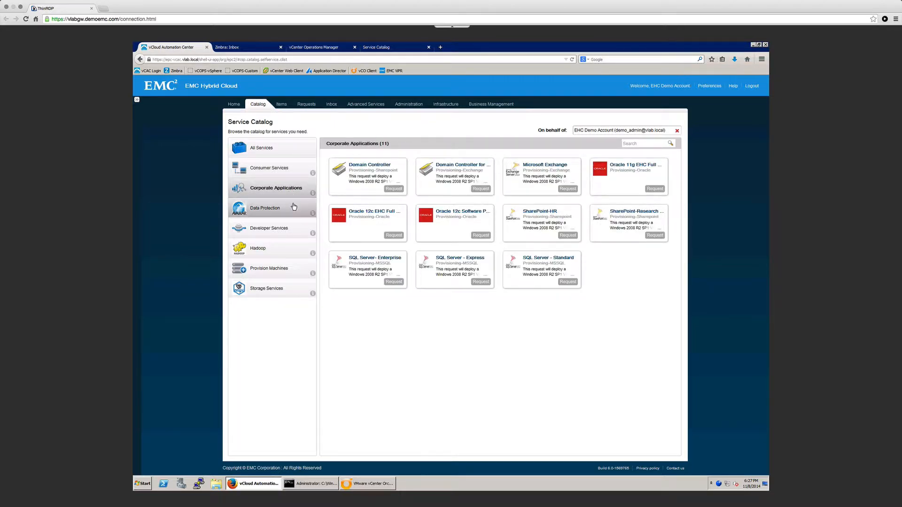
Request the Provision LAMP Stack item from Developer Services with the description "TEST run" and submit it
left_click(294, 229)
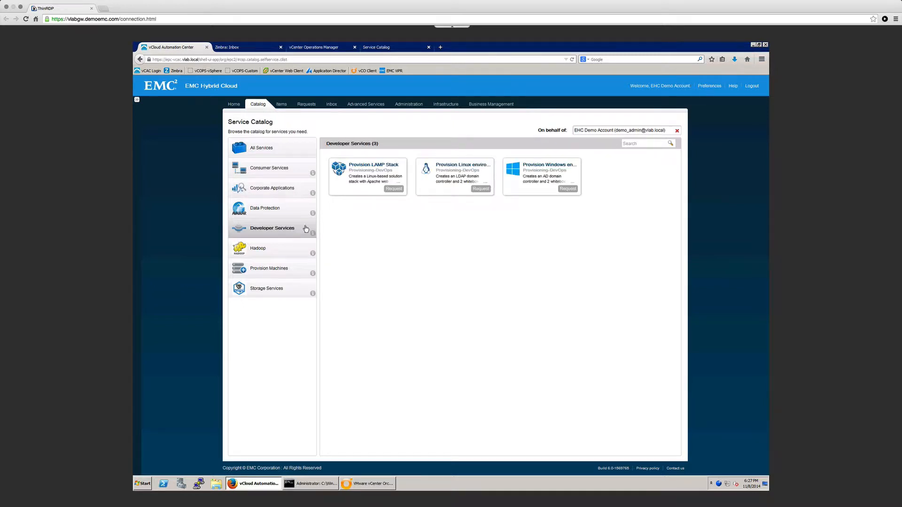
left_click(393, 189)
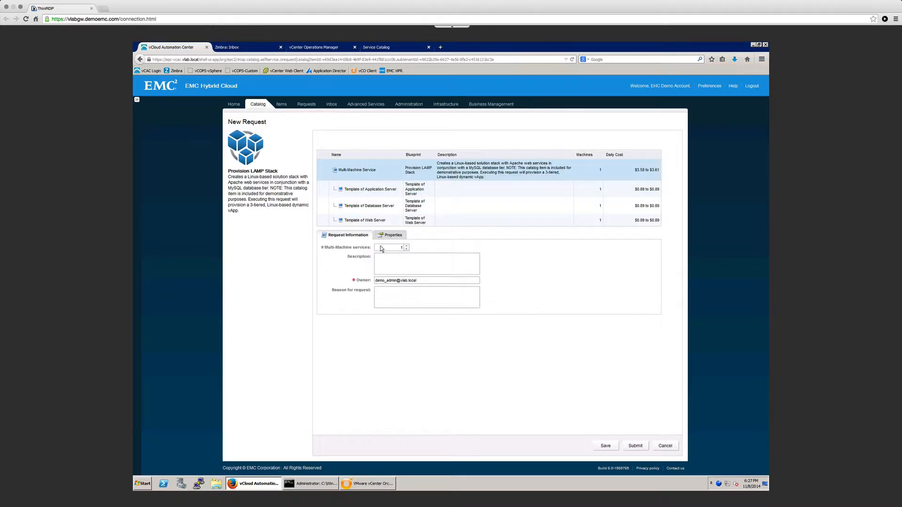
left_click(396, 258)
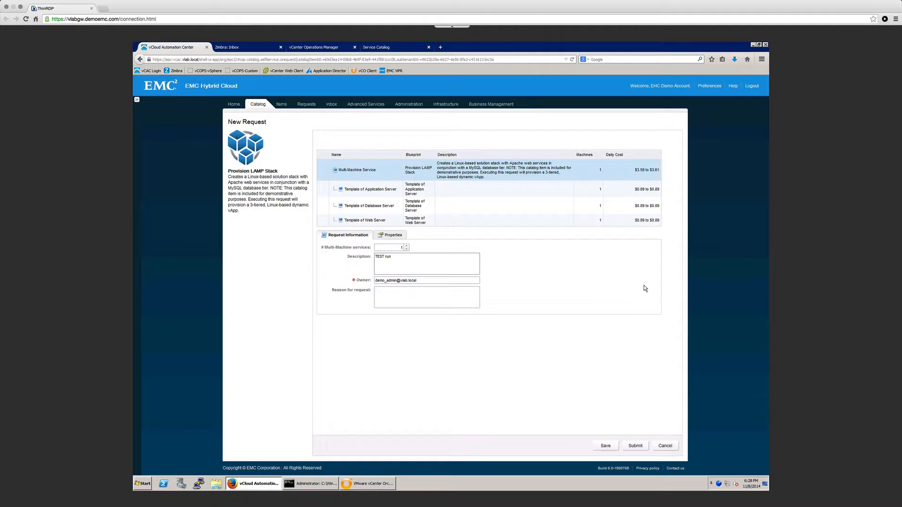
left_click(638, 446)
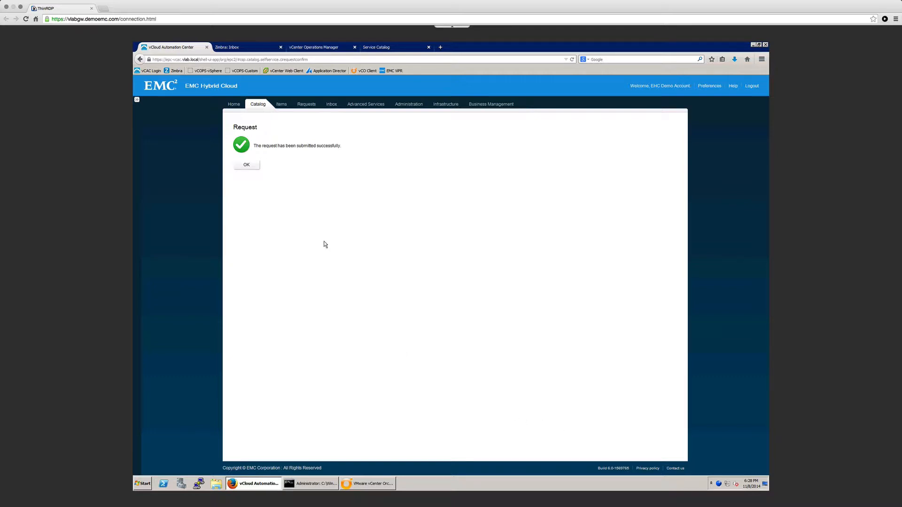
left_click(246, 165)
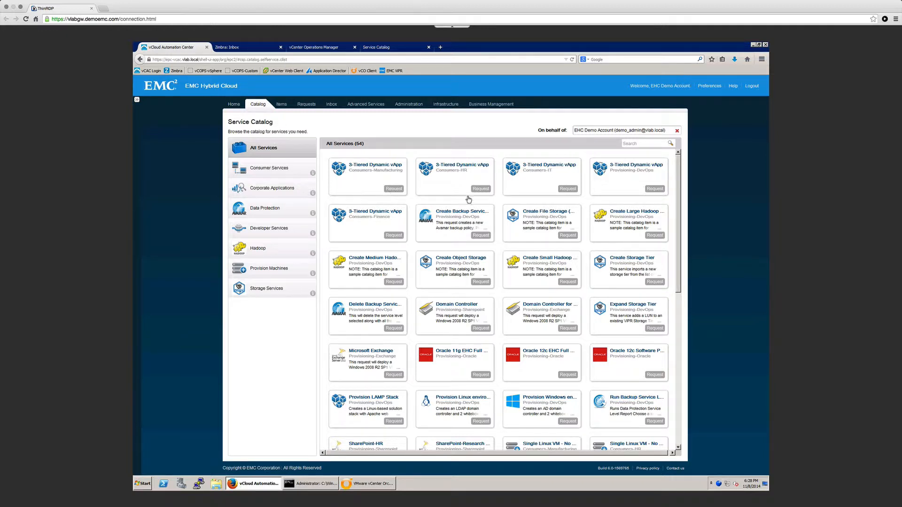
Submit a request for the Provisioning-DevOps 3-Tiered Dynamic vApp and return to the service catalog
left_click(655, 188)
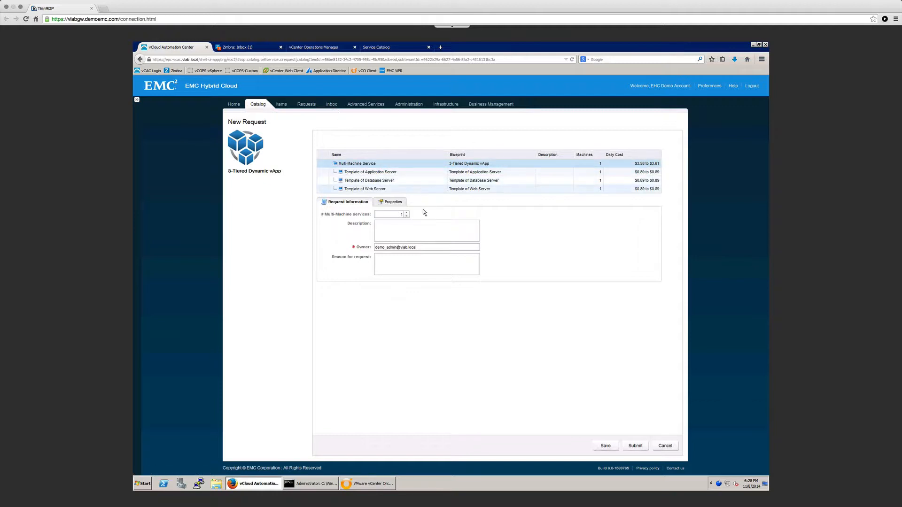
left_click(427, 221)
left_click(635, 448)
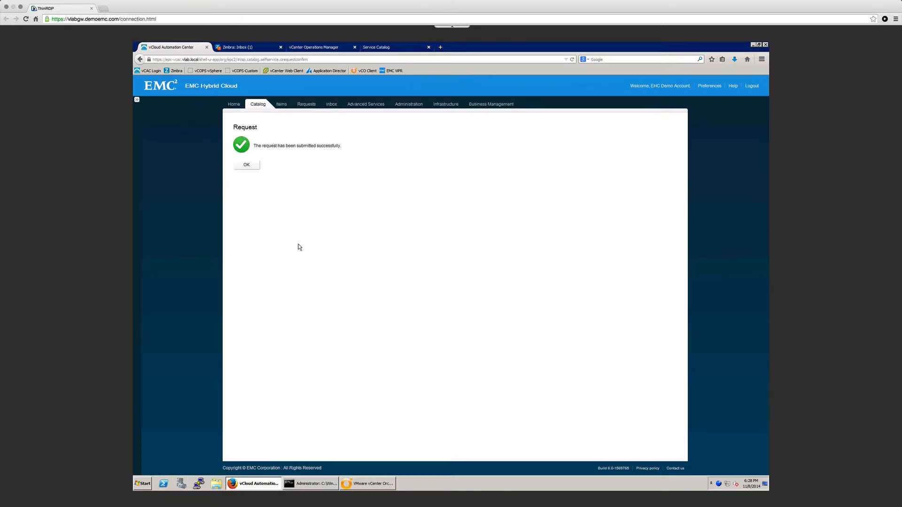
left_click(246, 167)
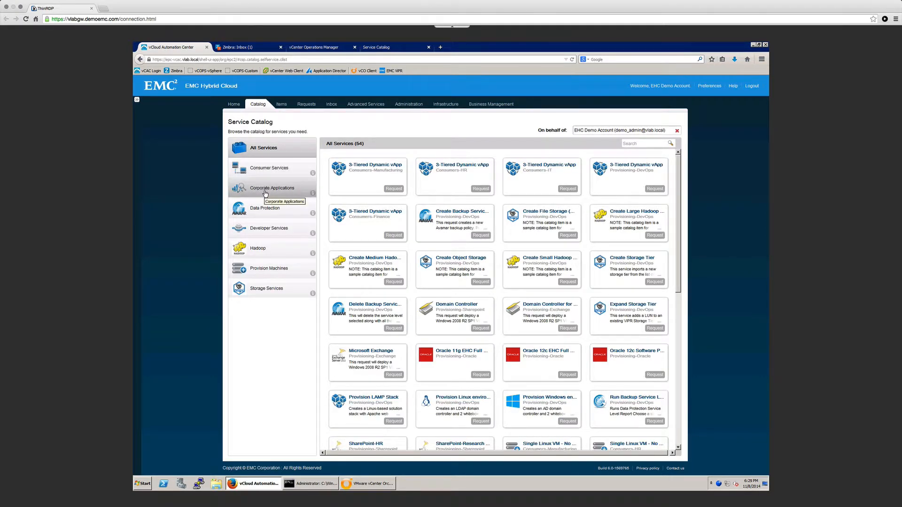
Start a request for the Provisioning-DevOps VDI - Large item in Consumer Services and set its number of CPUs to 2
left_click(278, 177)
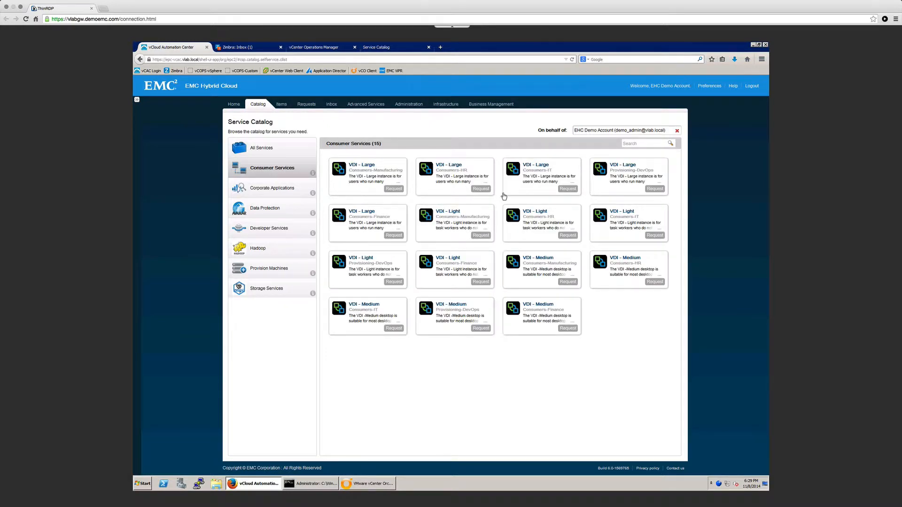
left_click(647, 188)
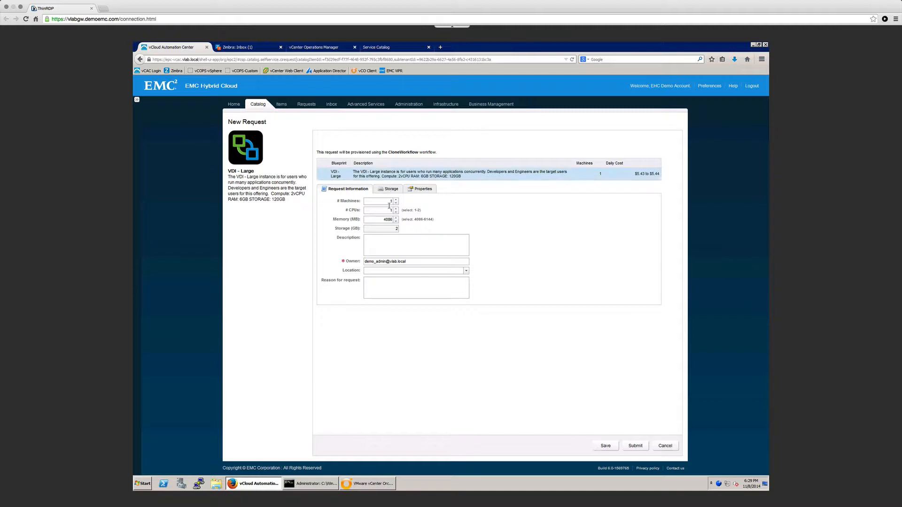
left_click(396, 209)
left_click(386, 220)
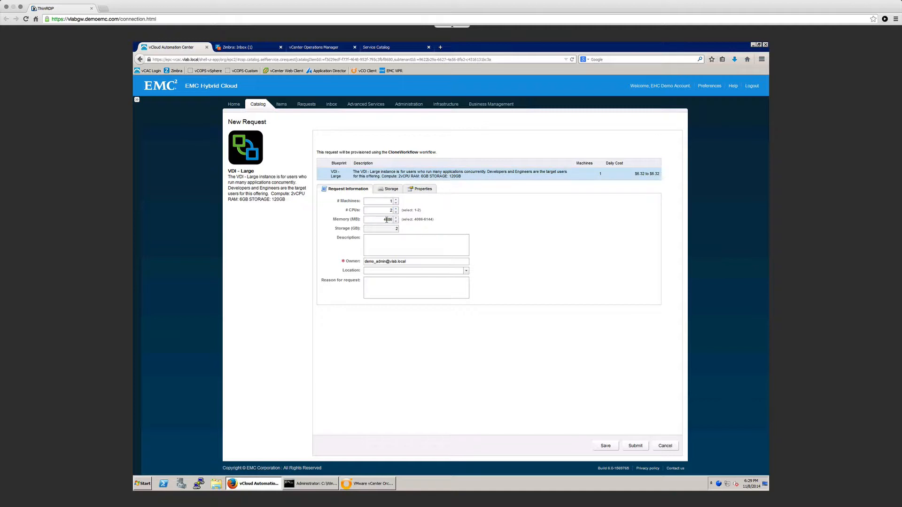
Describe the VDI - Large request as "Lucky Developer is allowed to select the number of processors." and submit it
left_click(398, 241)
type("Lucky Developer is allowed to select the ")
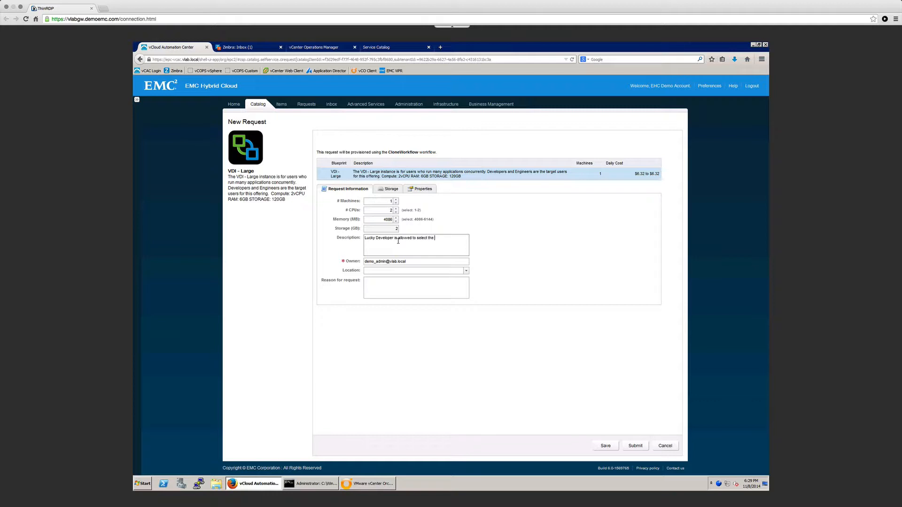
type("number of processors.")
left_click(635, 446)
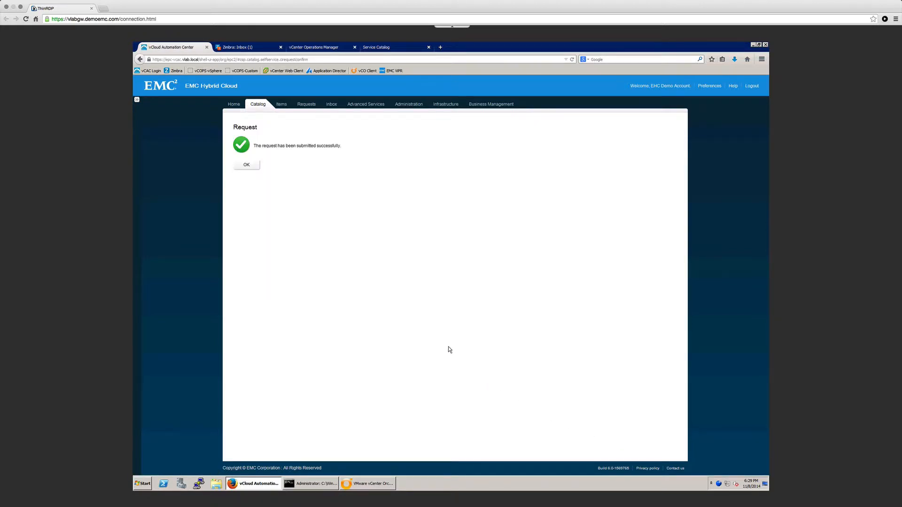
Dismiss the submission confirmation, then launch VMware vSphere Client and log in to vc01.vlab.local with the Windows session credentials
left_click(243, 165)
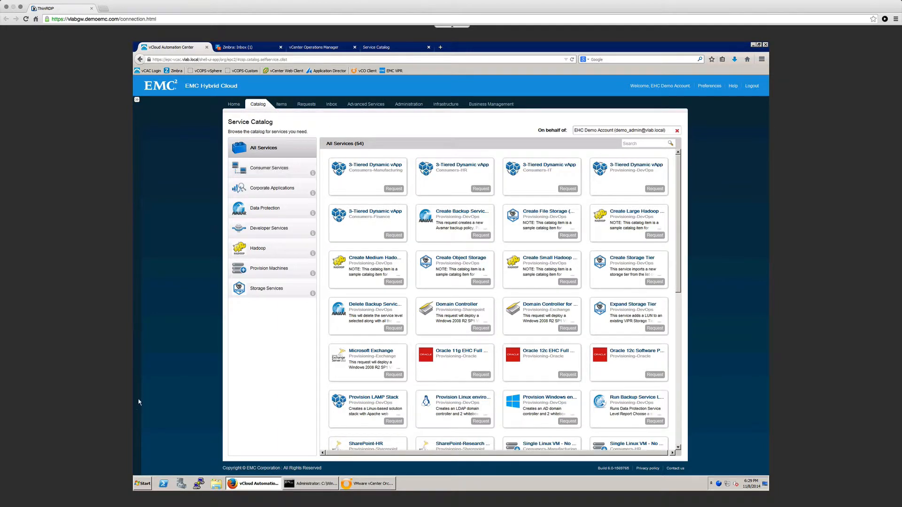
left_click(143, 484)
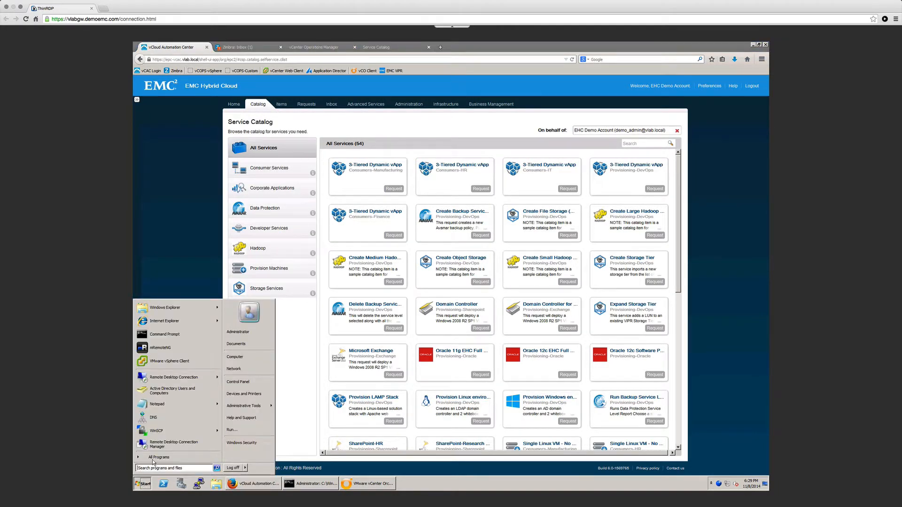
left_click(169, 365)
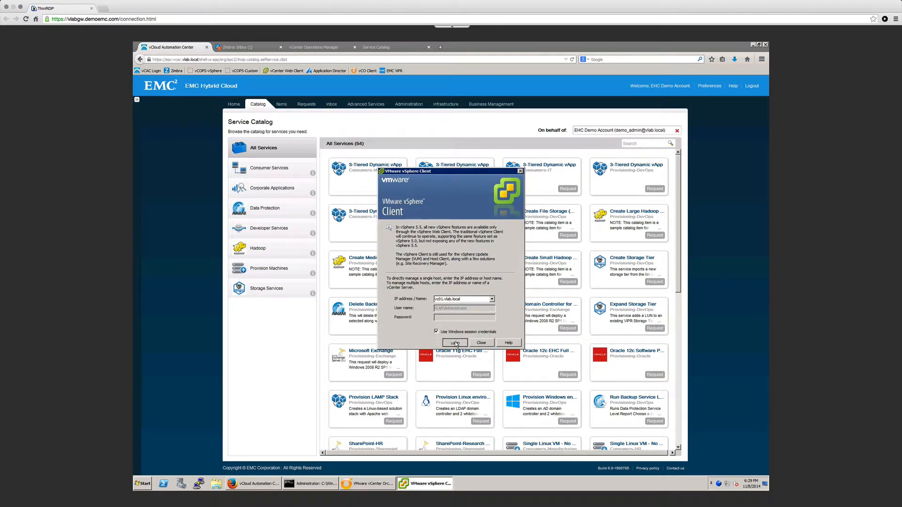
left_click(455, 343)
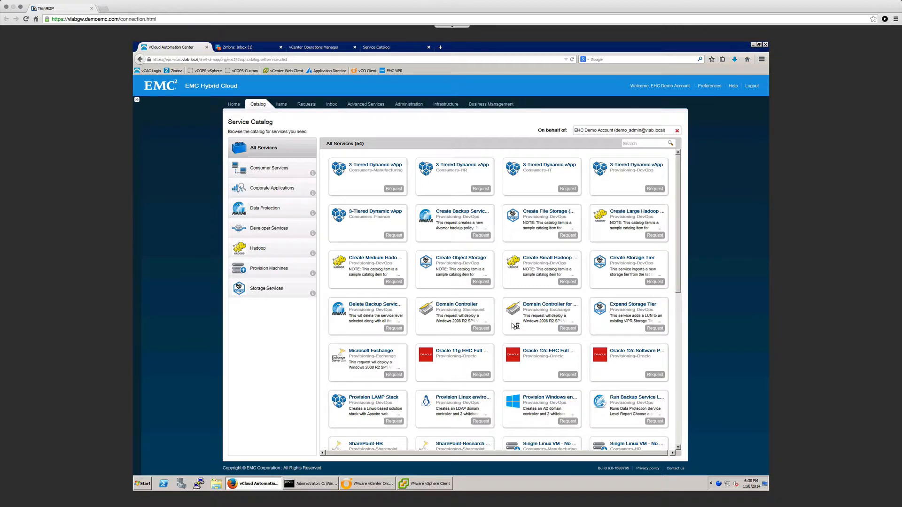
Start a Create File Storage (NFS) request described as "TEST_DataStore" and bring its form back in front of vSphere Client
left_click(568, 236)
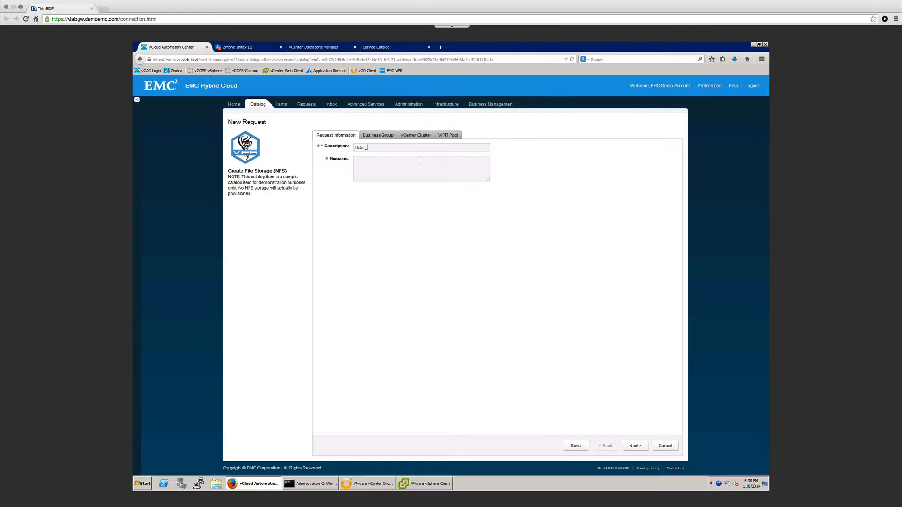
type("DataStor")
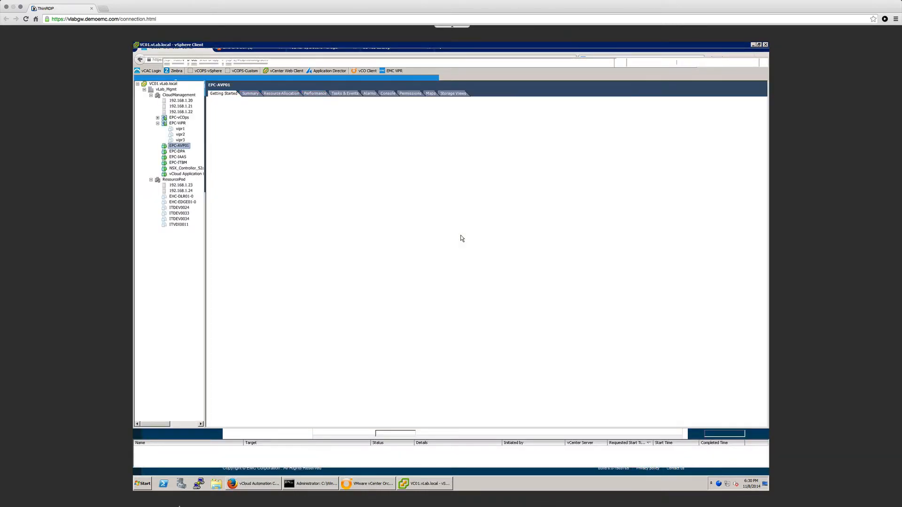
left_click(243, 483)
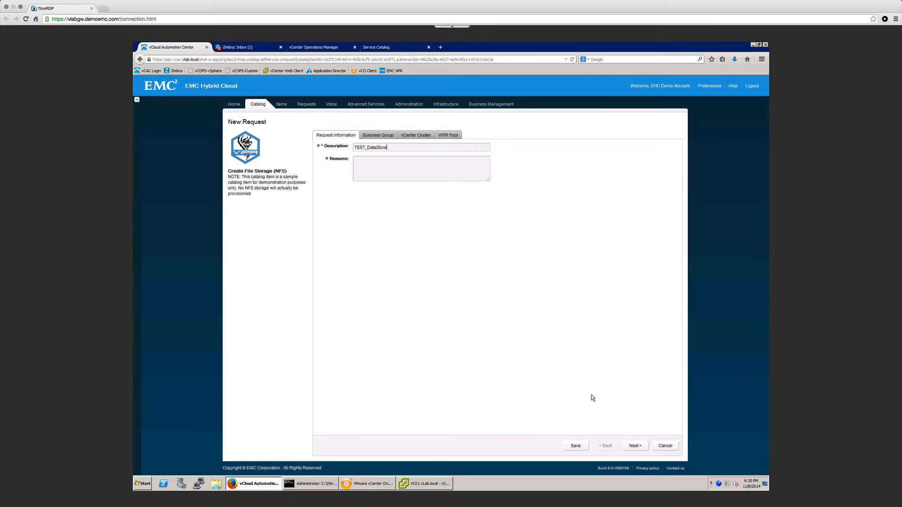
Assign the file storage request to the Provisioning-DevOps business group and choose a vCenter cluster for it
left_click(635, 446)
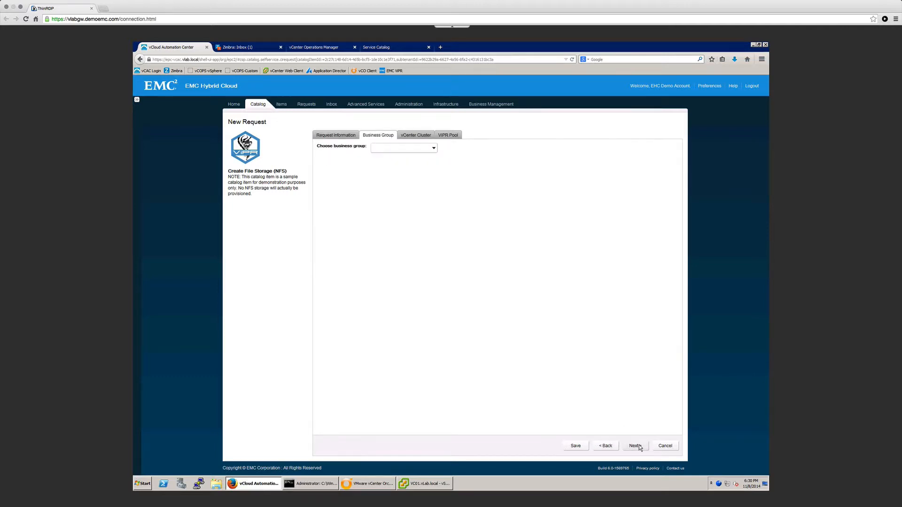
left_click(419, 148)
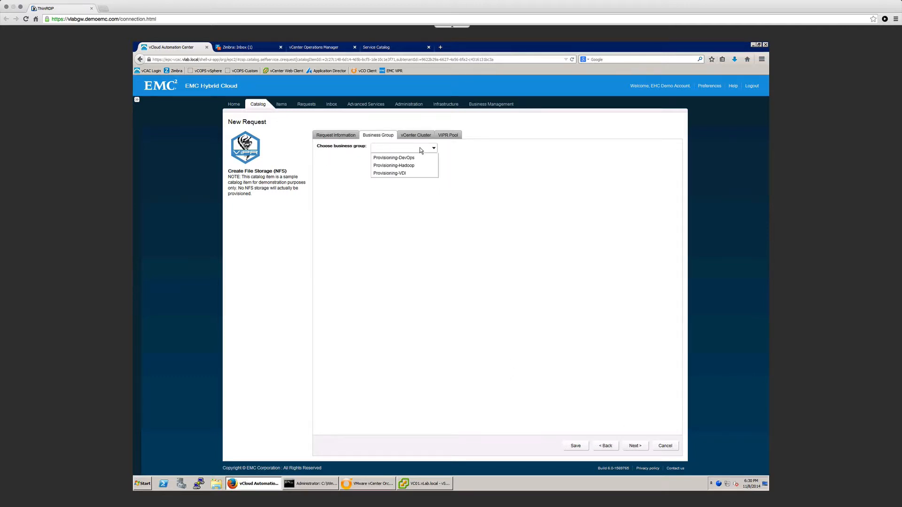
left_click(417, 158)
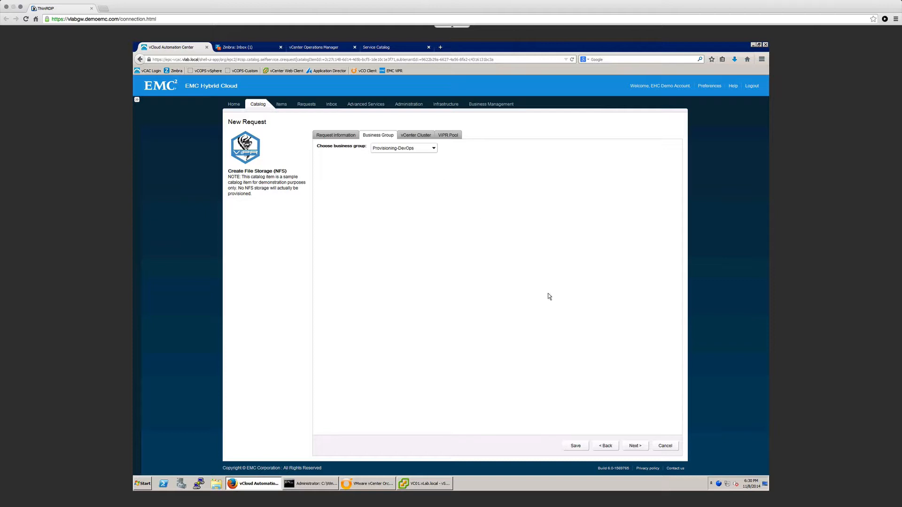
left_click(641, 446)
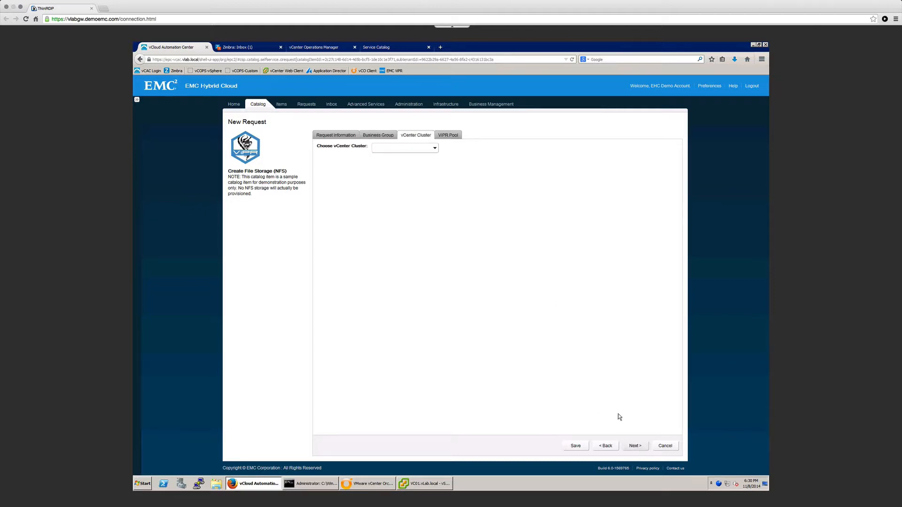
left_click(427, 148)
left_click(433, 159)
left_click(635, 446)
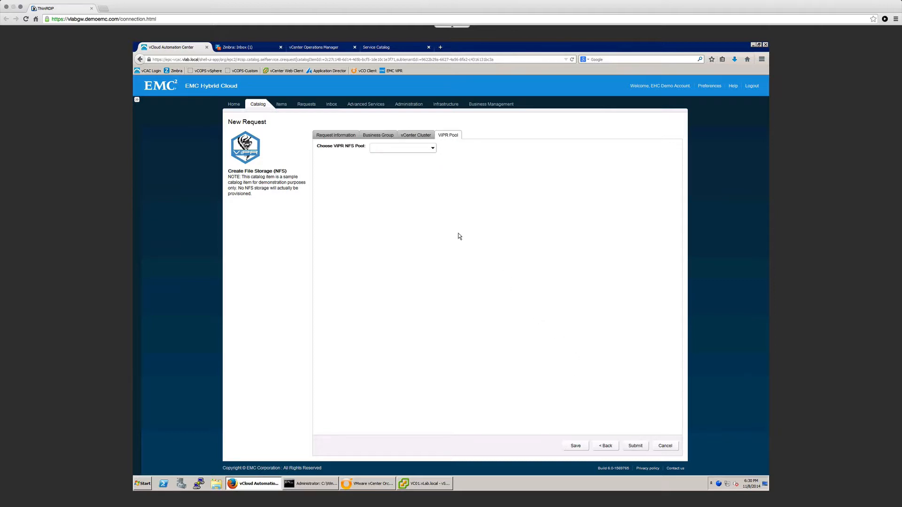
Submit the file storage request with the EMC VNX Unified ViPR NFS pool and check it in the list of requests
left_click(419, 151)
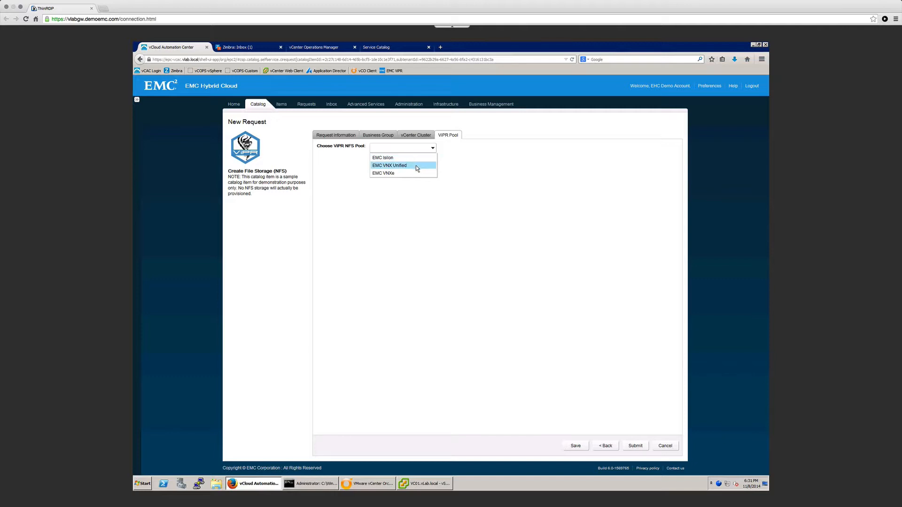
left_click(416, 165)
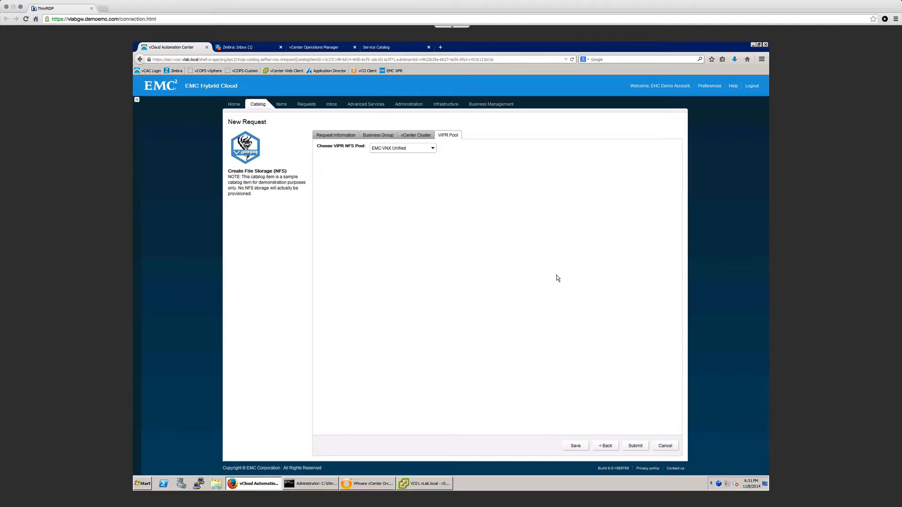
left_click(638, 449)
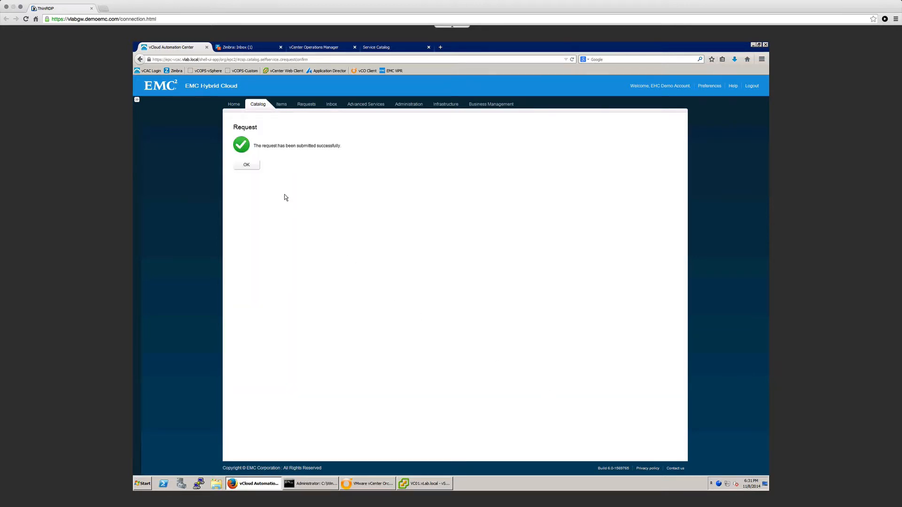
left_click(249, 168)
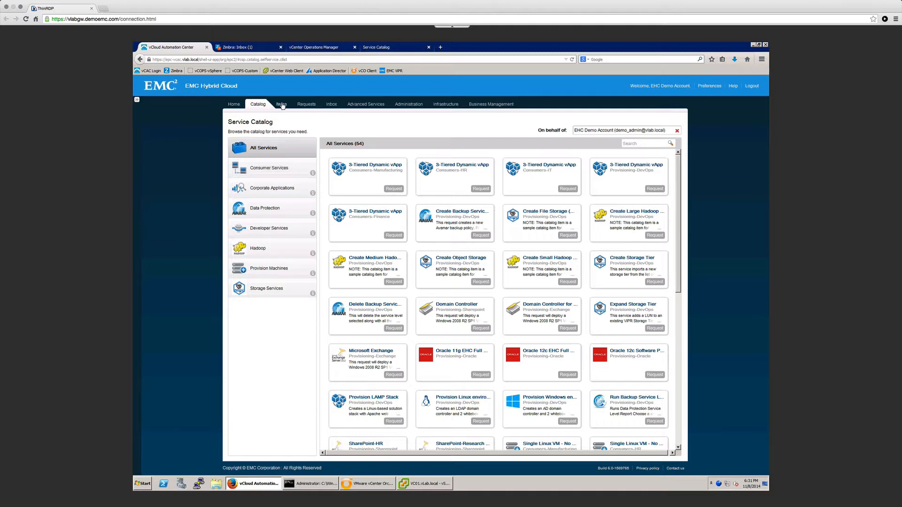
left_click(302, 105)
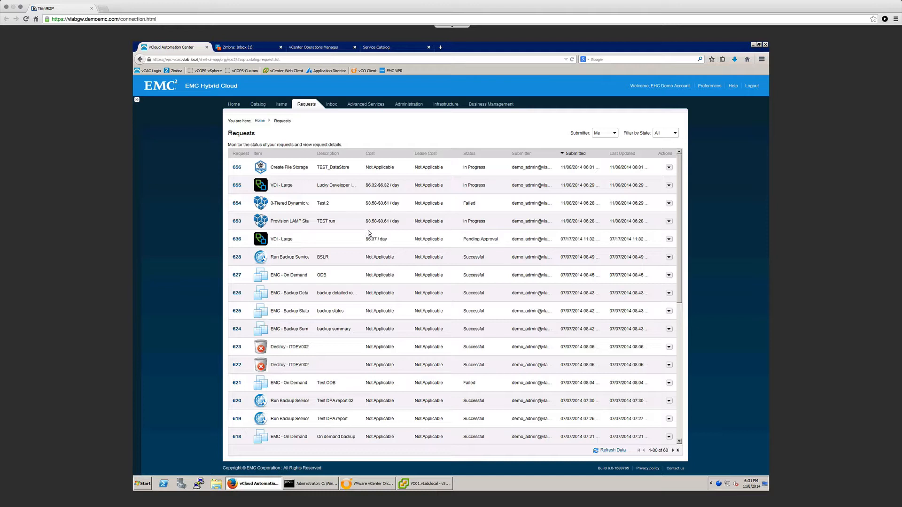
Start a request for the Provisioning-DevOps Single Linux VM - No Protection item in the service catalog
left_click(264, 105)
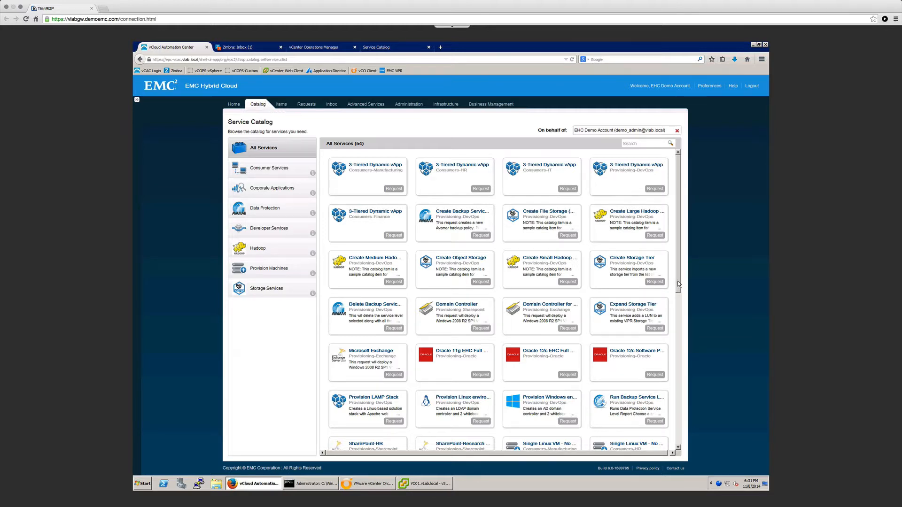
scroll(678, 286, "down", 1)
left_click_drag(677, 301, 678, 328)
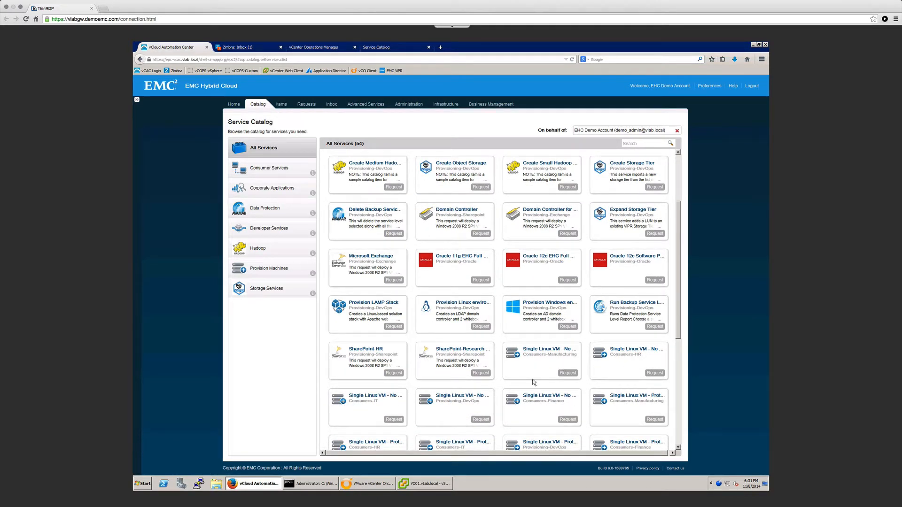
left_click(480, 420)
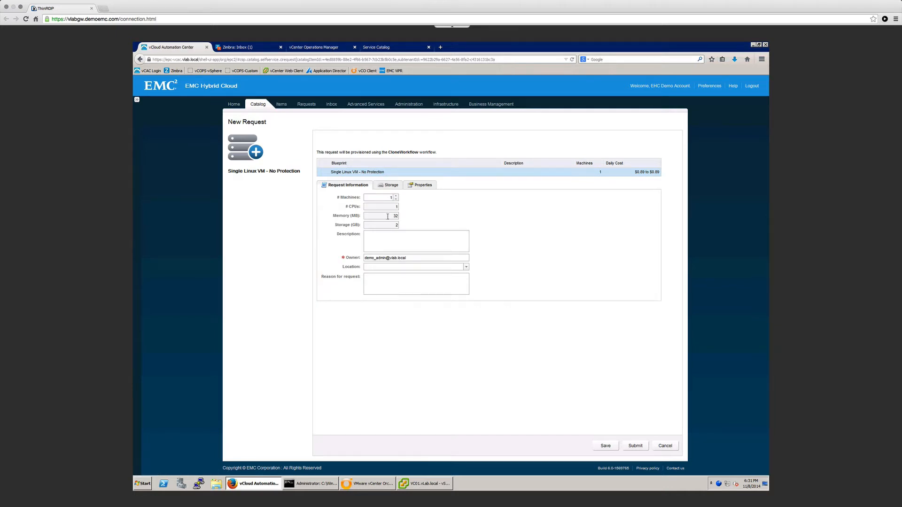
Describe the Linux VM request as "Developer needs another VM, SHOCKER!!!", submit it and return to the service catalog
left_click(392, 237)
type("Developer needs another VM, SHOCKER")
left_click(408, 234)
key("BackSpace")
key("BackSpace")
key("BackSpace")
key("BackSpace")
type("ther")
left_click(641, 447)
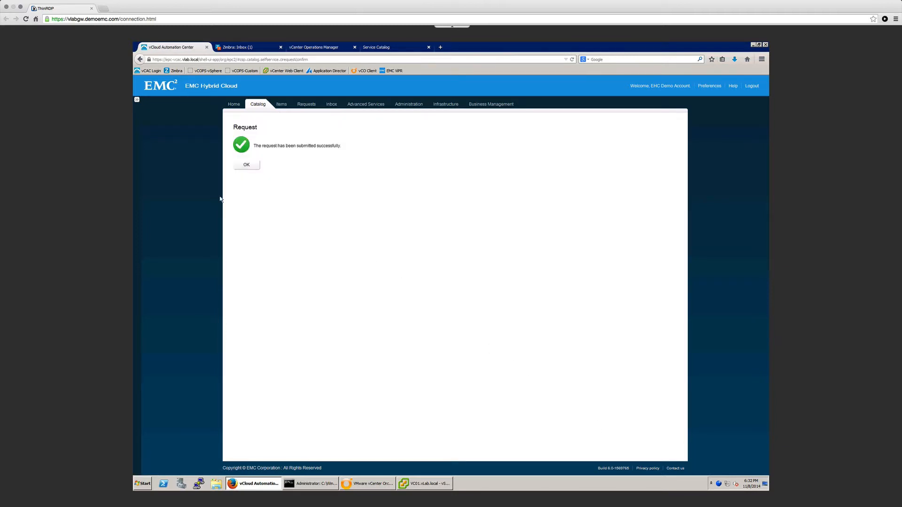
left_click(244, 165)
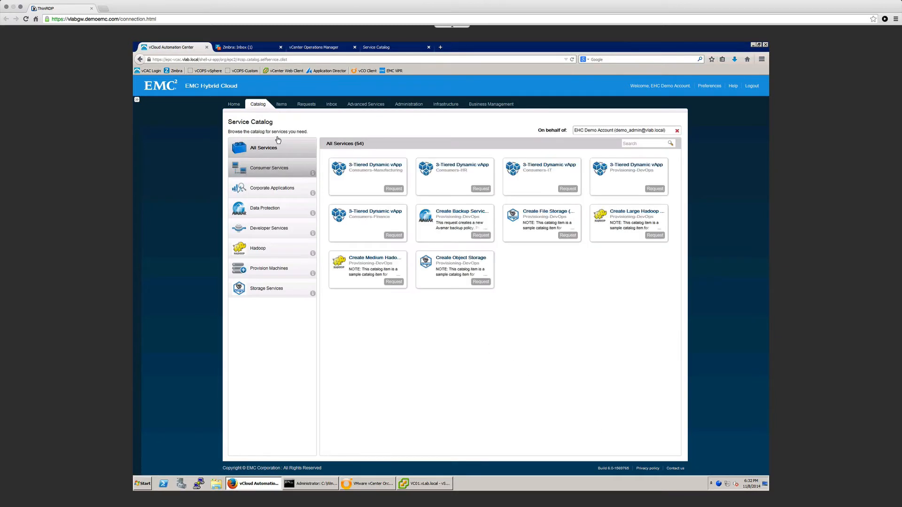
View the details of the new Single Linux VM request in the list of requests
left_click(306, 105)
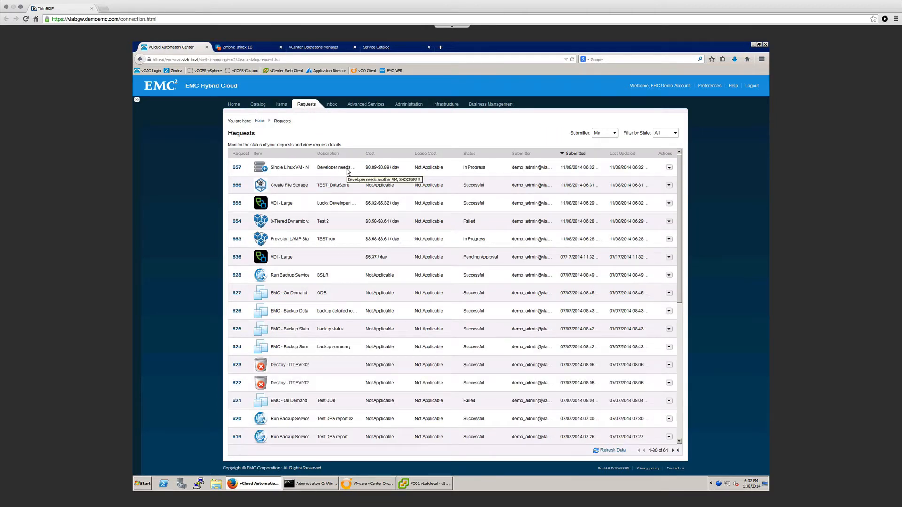
left_click(668, 168)
left_click(656, 176)
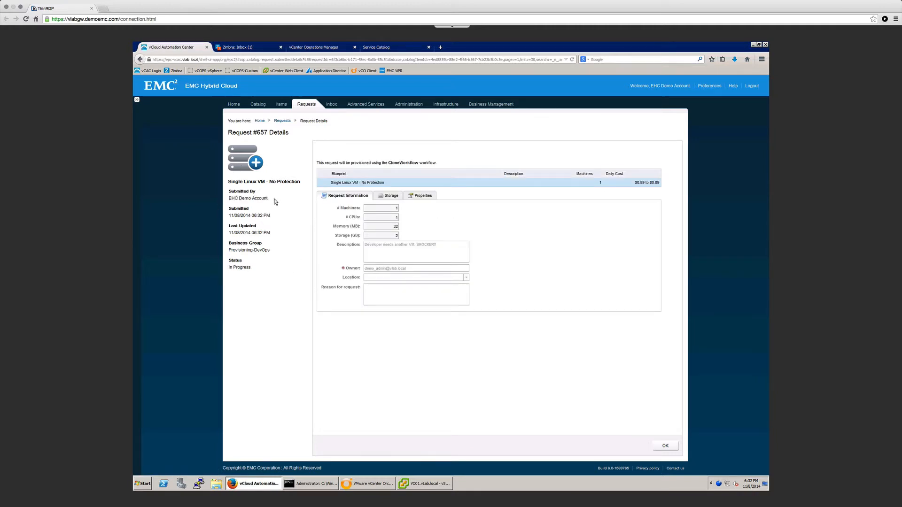
Switch to vSphere Client and enlarge the Recent Tasks area to inspect the provisioning tasks
left_click(415, 484)
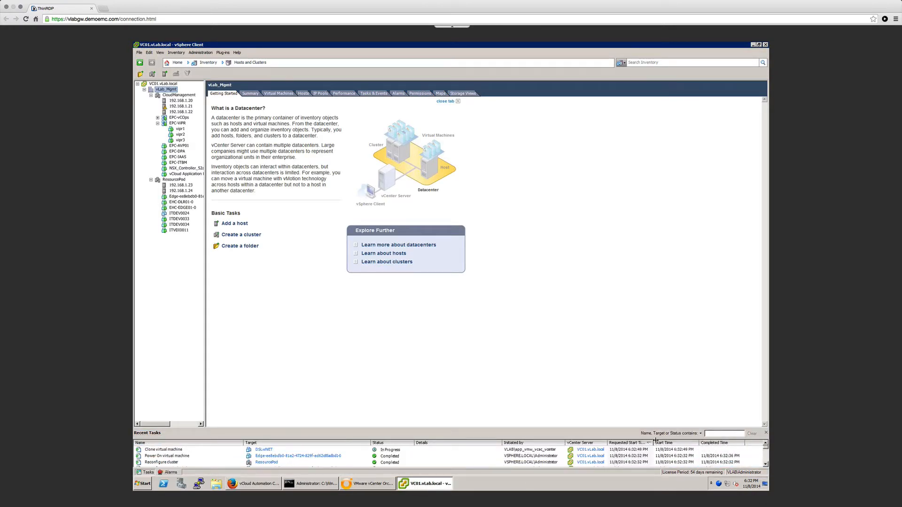
left_click_drag(655, 440, 652, 402)
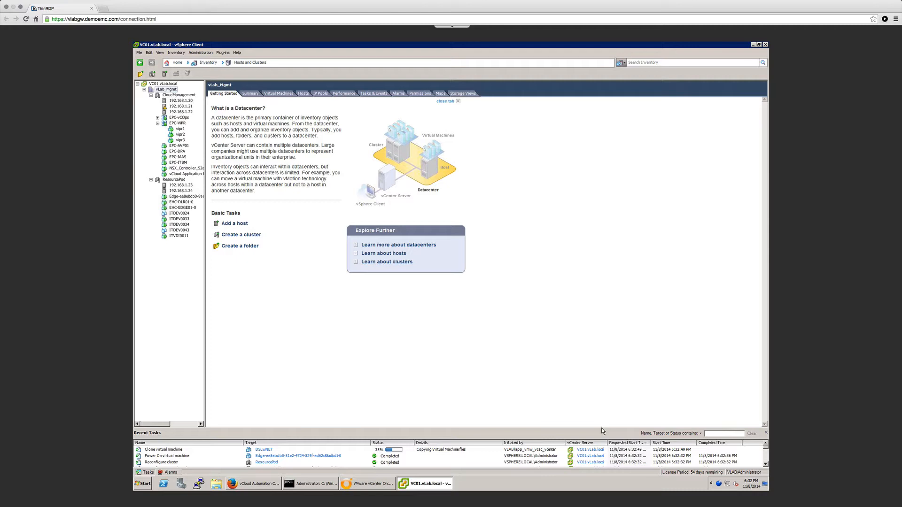
left_click_drag(602, 430, 612, 296)
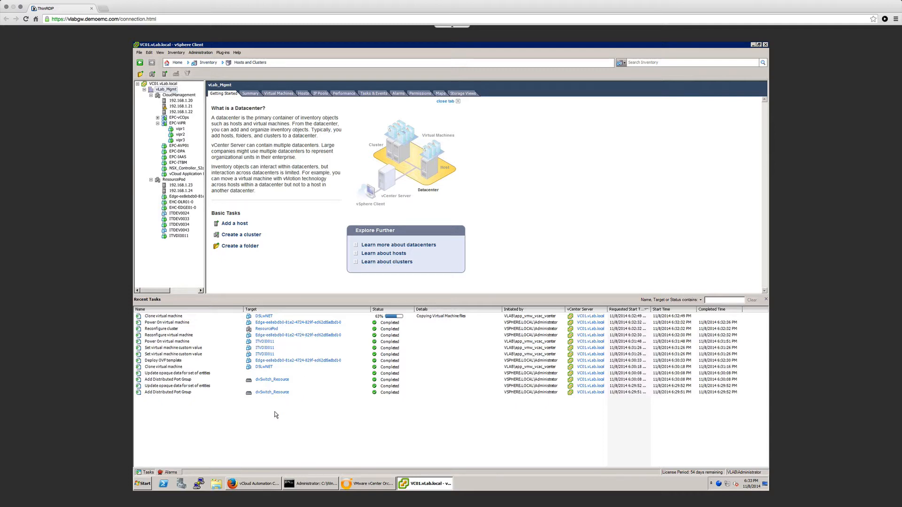
Return to the browser, close the request details and show the list of provisioned machines
left_click(264, 487)
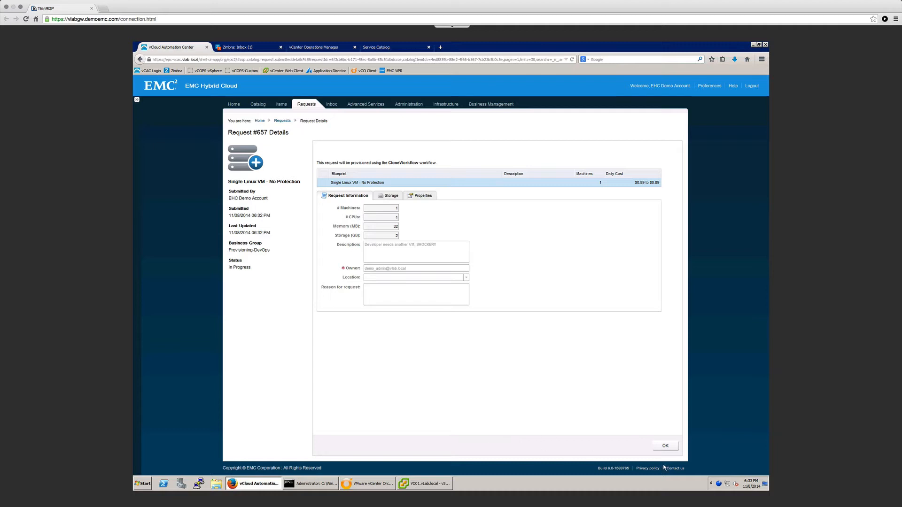
left_click(673, 450)
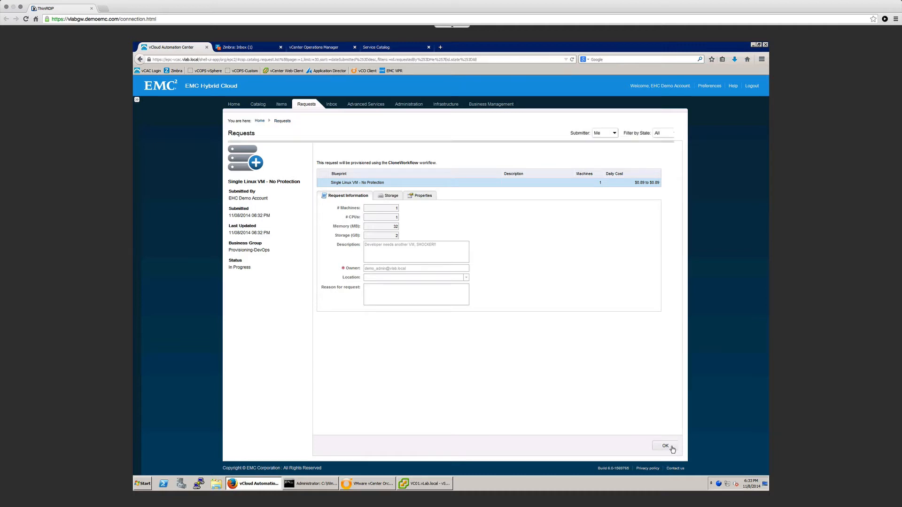
left_click(281, 106)
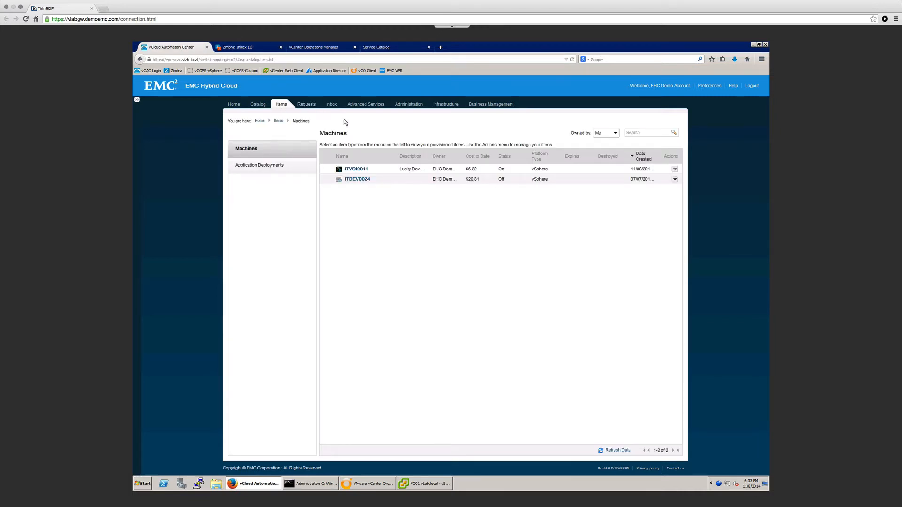
Change the lease of machine ITDEV0024 to expire on 11/09/2014 at 12:00 PM and submit the change
left_click(674, 179)
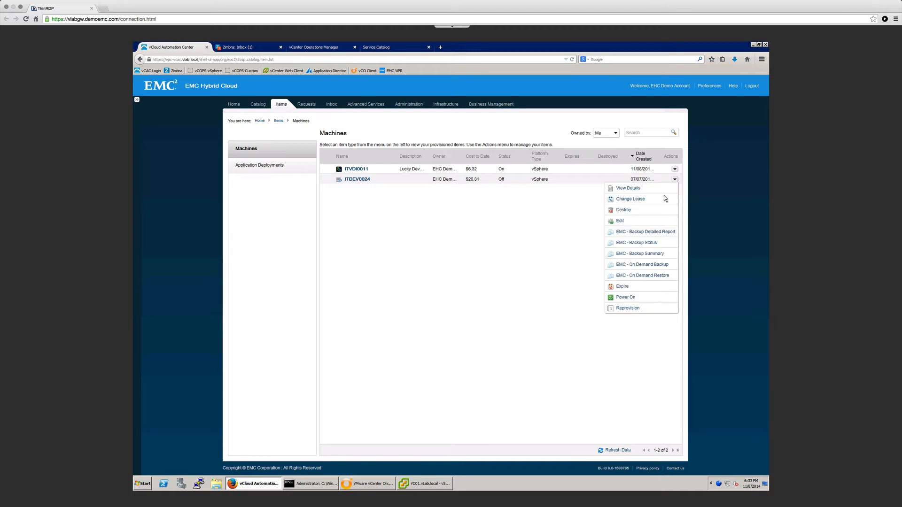
left_click(644, 198)
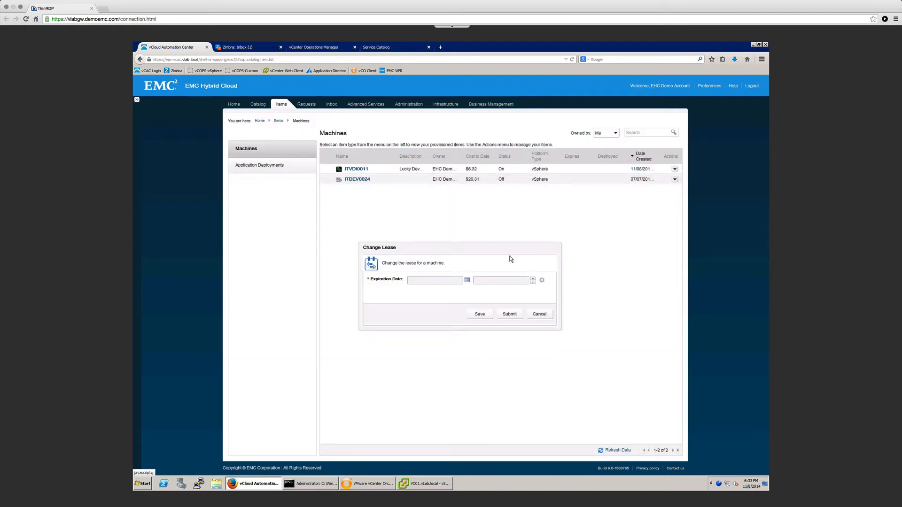
left_click(451, 281)
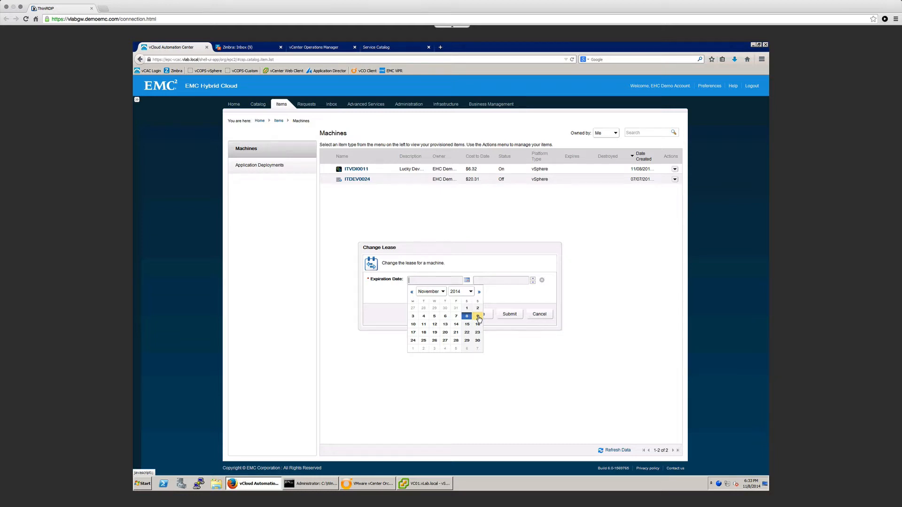
left_click(478, 318)
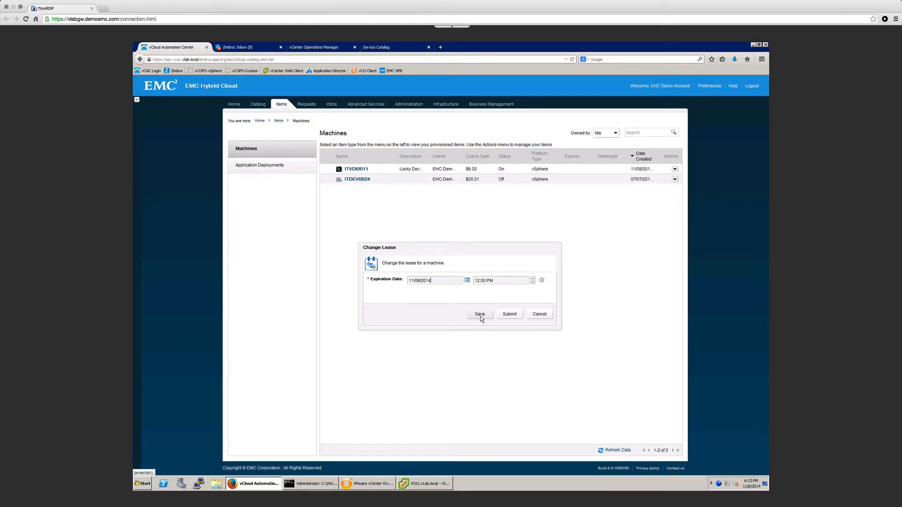
left_click(509, 314)
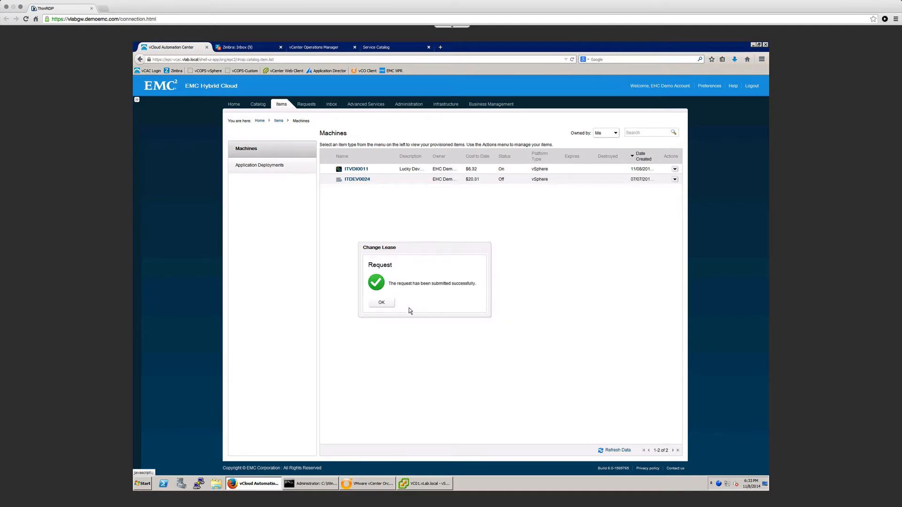
Dismiss the lease request confirmation and refresh the list of provisioned machines
left_click(392, 303)
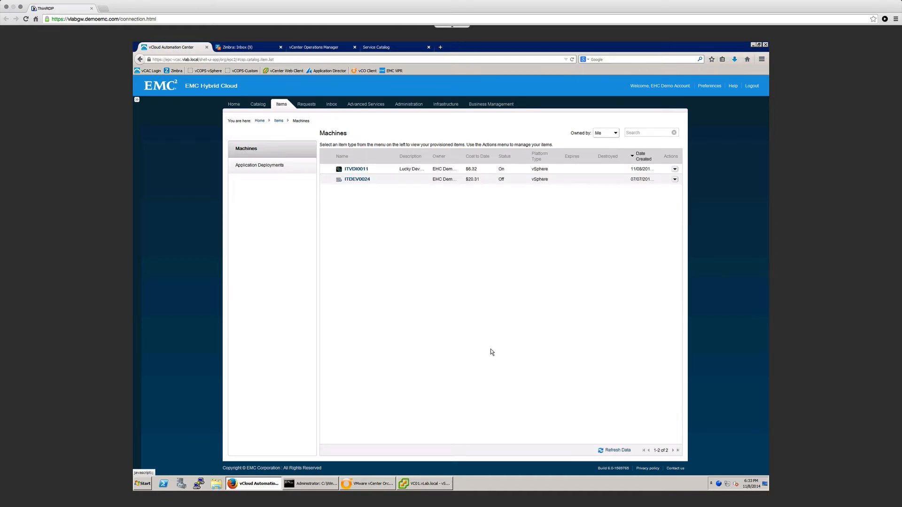
left_click(617, 451)
left_click(617, 451)
left_click(617, 450)
Set the lease of machine ITVDI0011 to expire on 11/11/2014 at 12:00 PM, save the request unsubmitted and close the machine's details
left_click(674, 169)
left_click(678, 178)
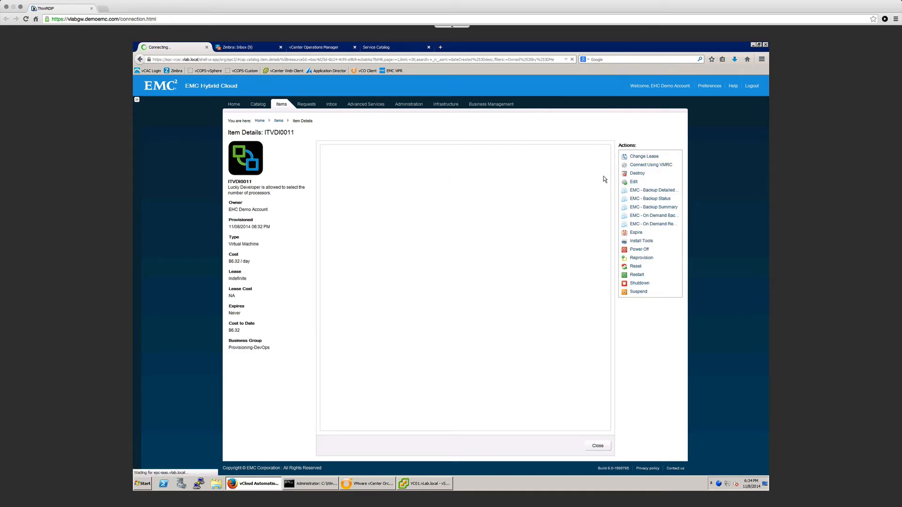
left_click(643, 157)
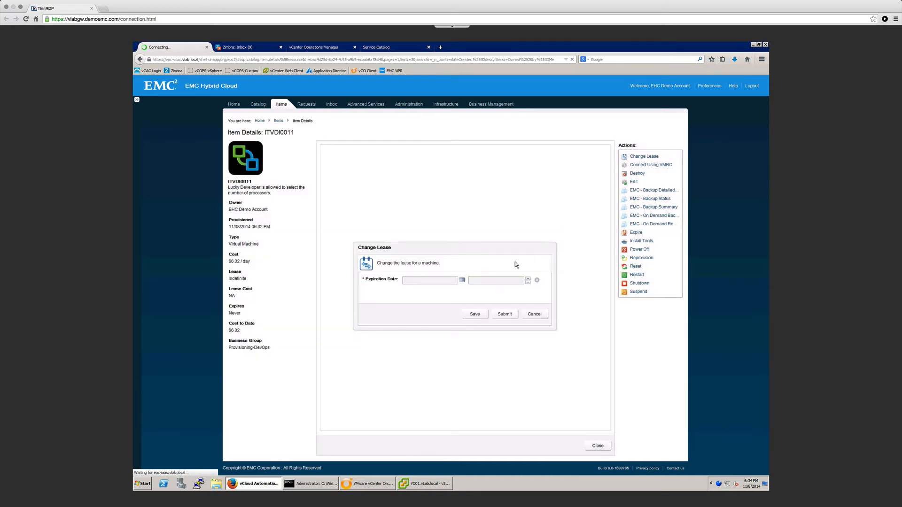
left_click(430, 281)
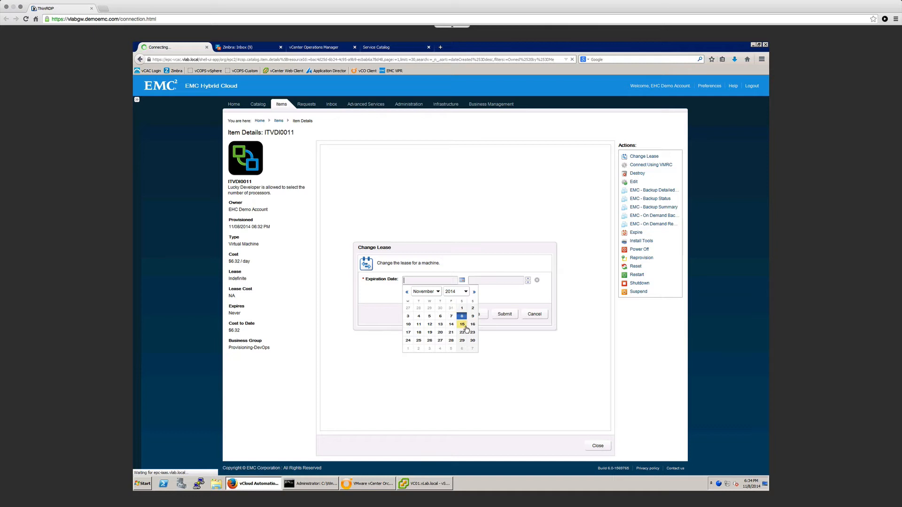
left_click(419, 324)
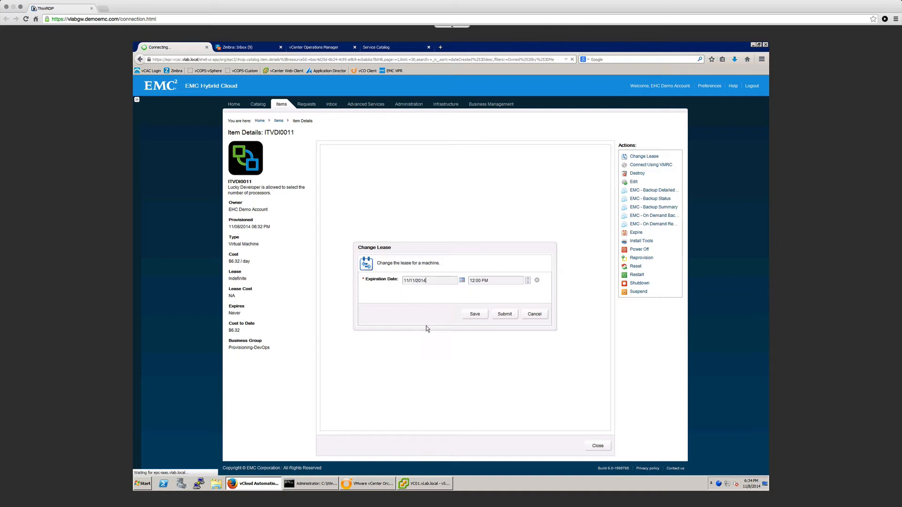
left_click(474, 315)
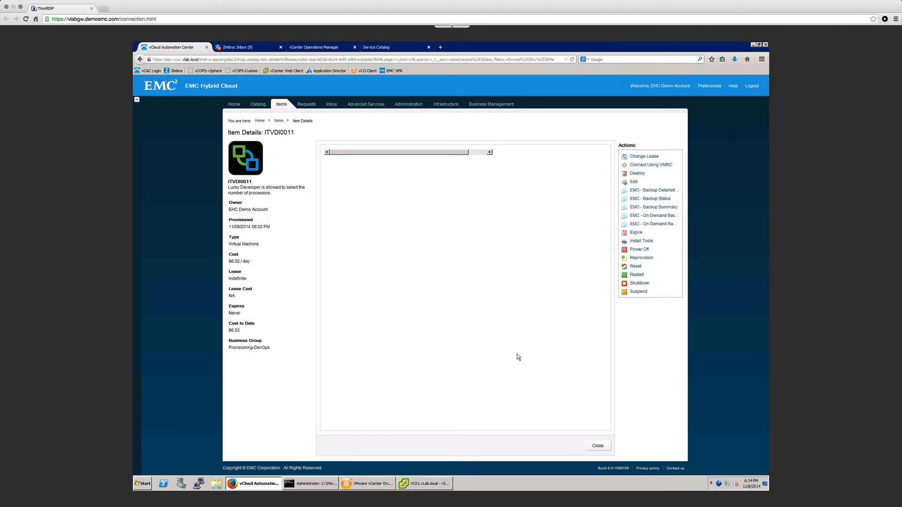
left_click(604, 449)
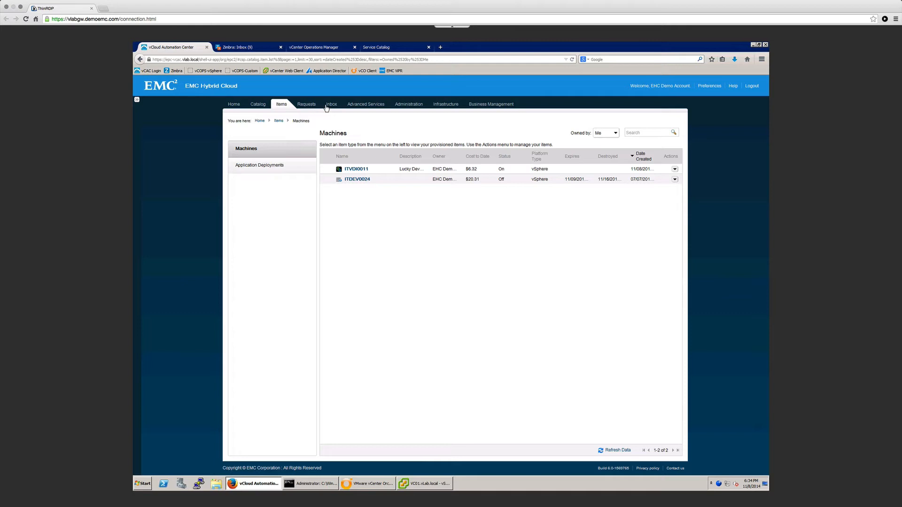
List the machines owned by All Groups I Manage and view the details of ITVDI0011
left_click(604, 134)
left_click(606, 150)
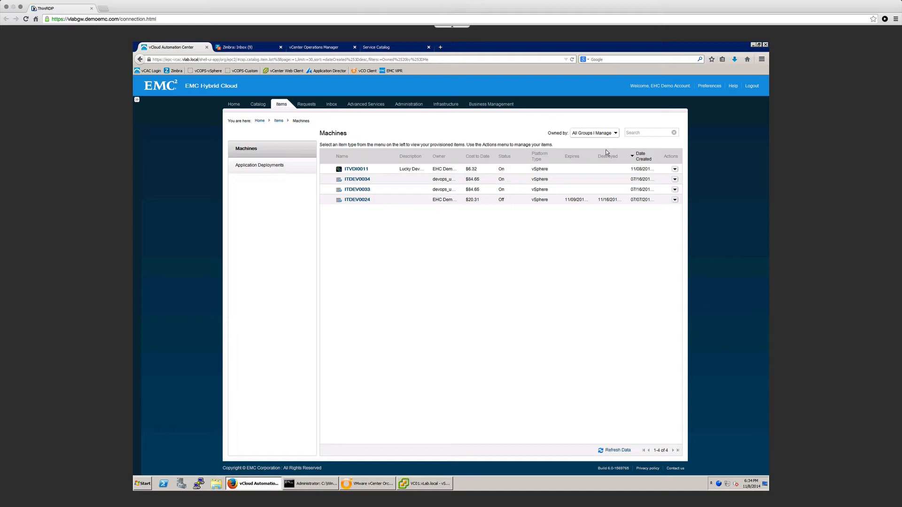
left_click(675, 169)
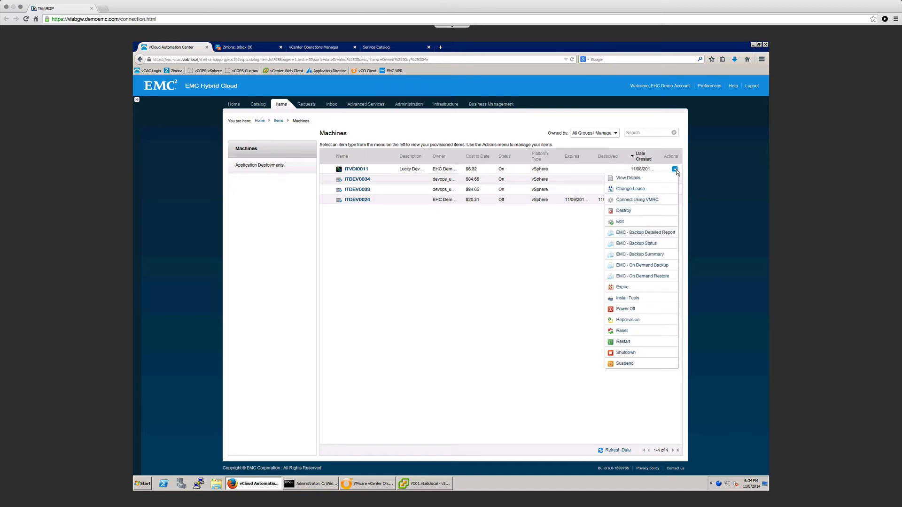
left_click(628, 178)
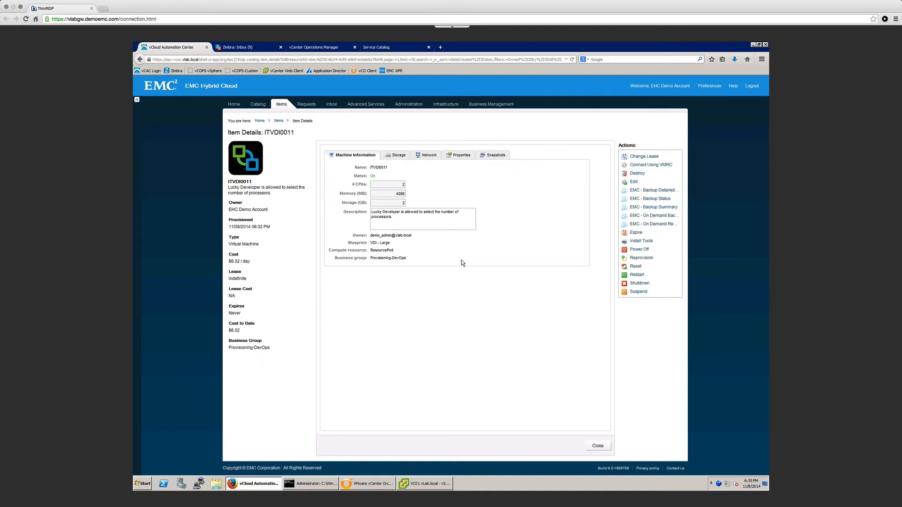
Edit machine ITVDI0011 to increase its memory, submit the reconfiguration request and dismiss the confirmation
left_click(632, 182)
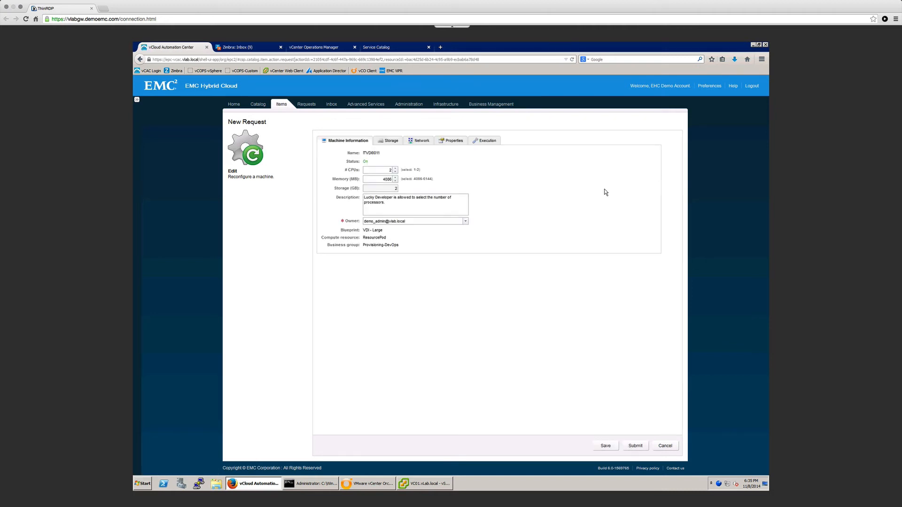
left_click(396, 179)
left_click(395, 178)
left_click(395, 178)
left_click(396, 178)
left_click(637, 450)
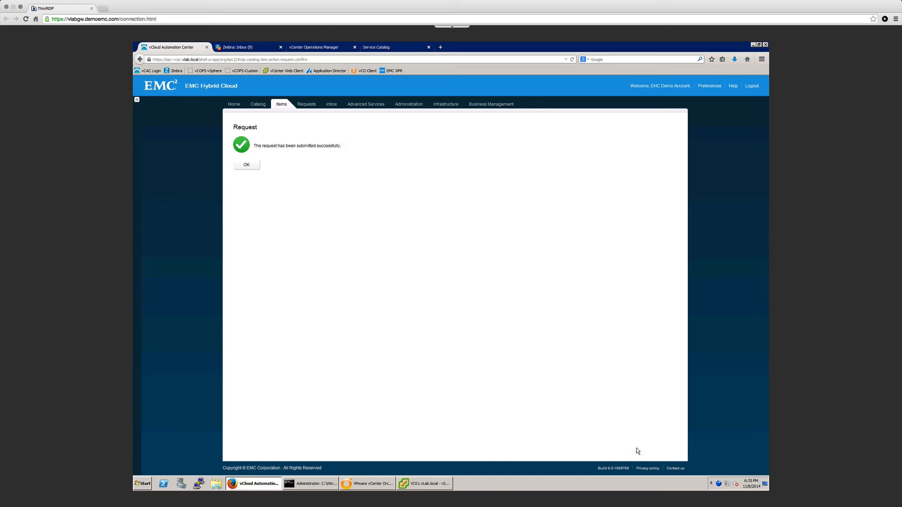
left_click(247, 165)
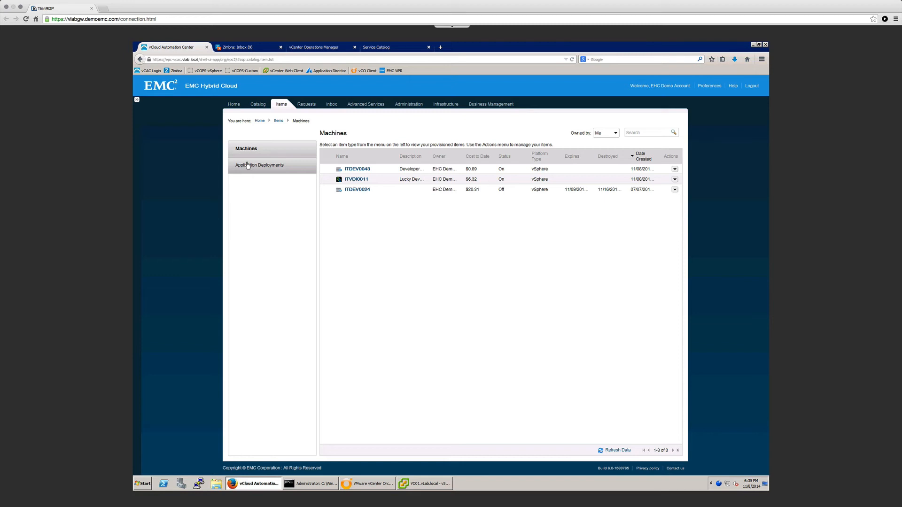
Check the status of the submitted requests and return to the service catalog
left_click(312, 108)
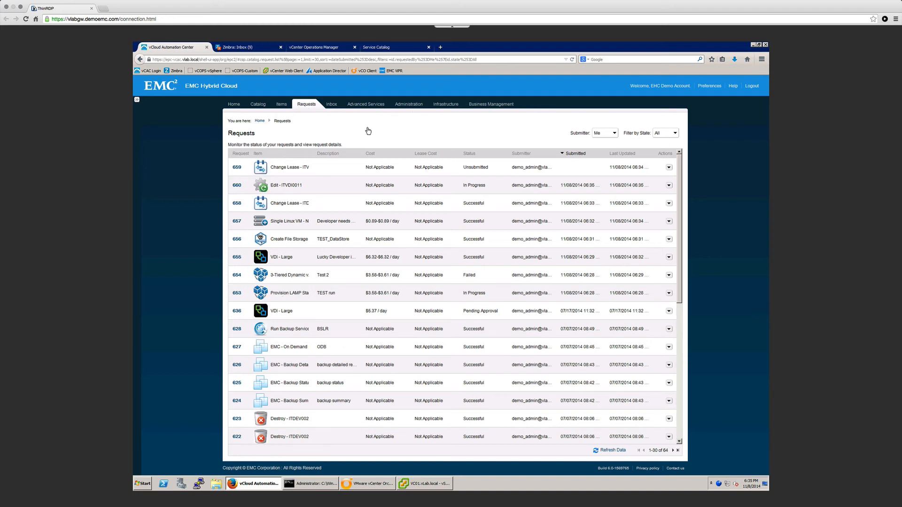
left_click(264, 107)
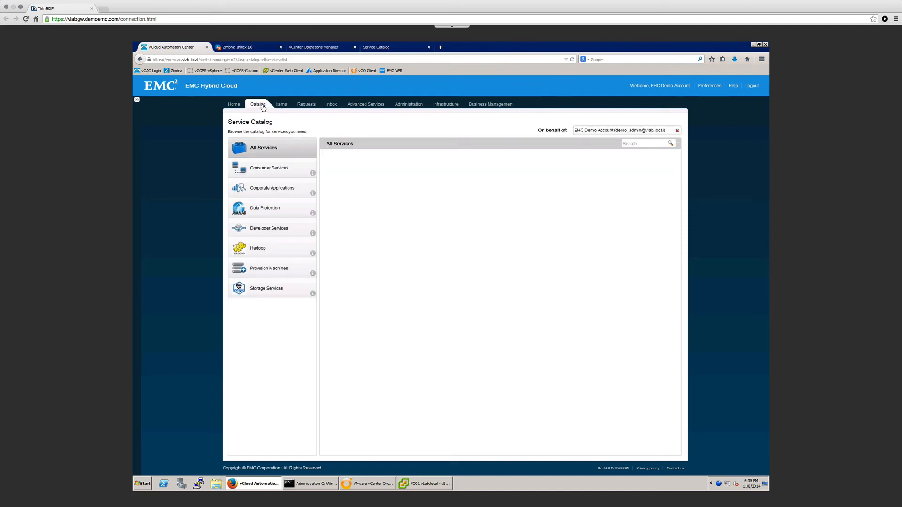
Switch to the Zimbra inbox, refresh it, read both ITDEV0024 lease expiry notifications and return to vCloud Automation Center
left_click(249, 48)
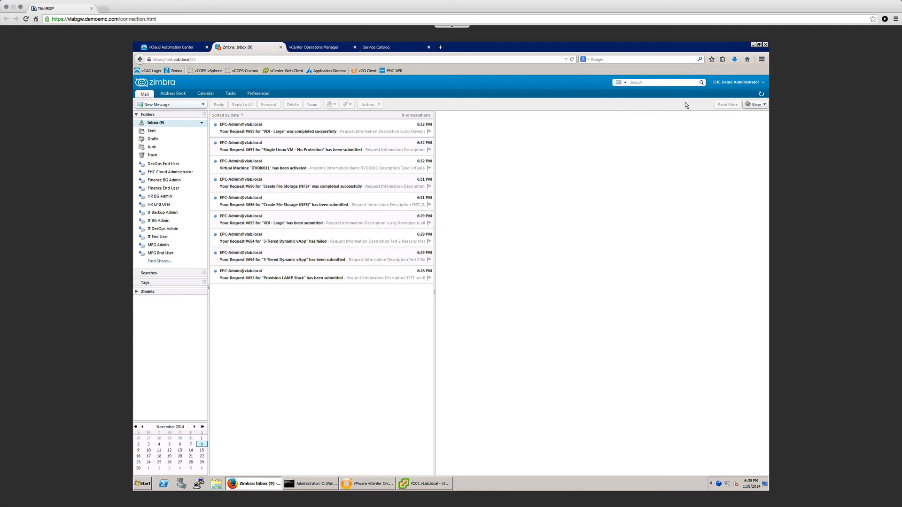
left_click(760, 93)
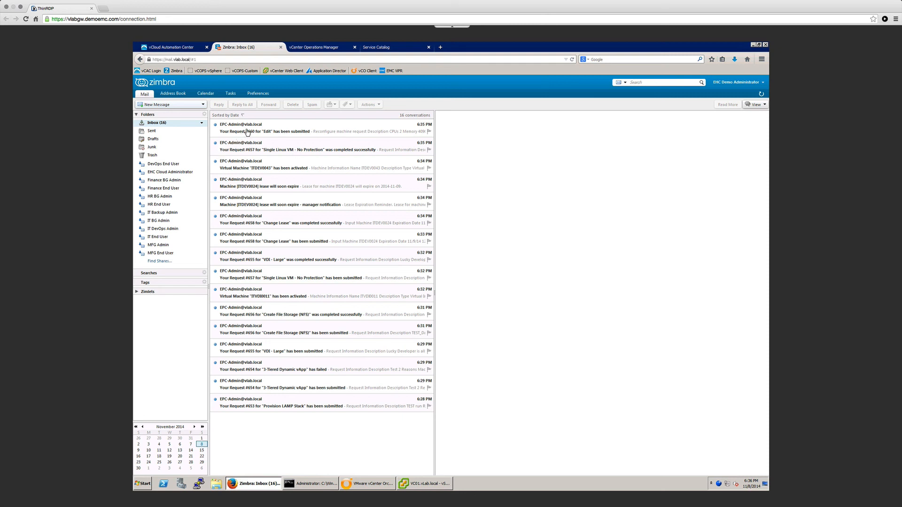
left_click(258, 186)
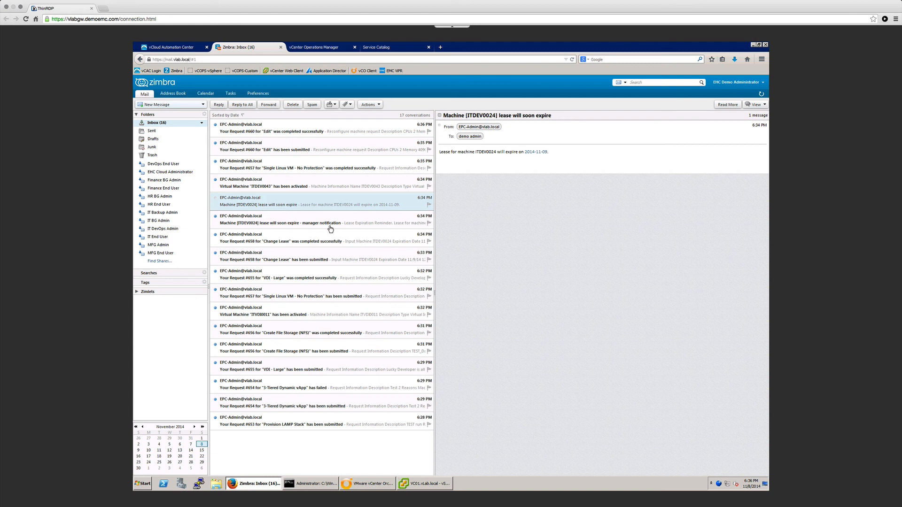
left_click(302, 222)
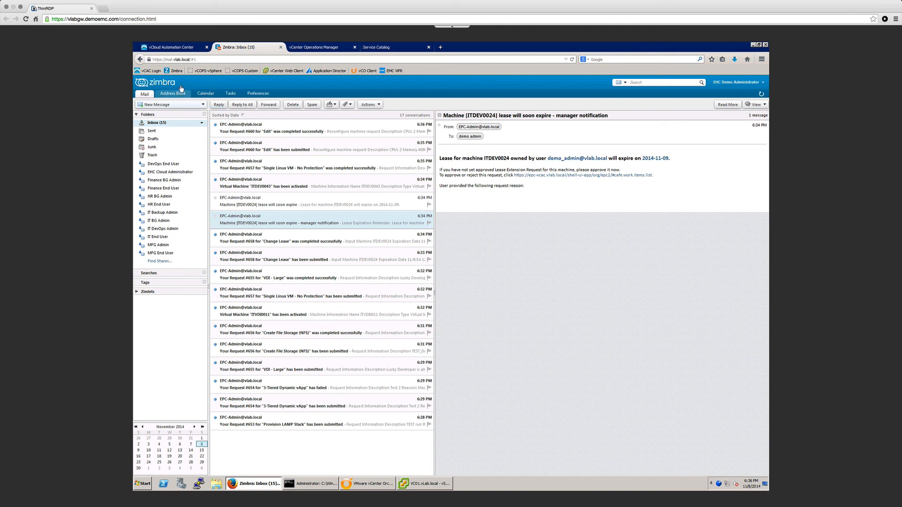
left_click(181, 47)
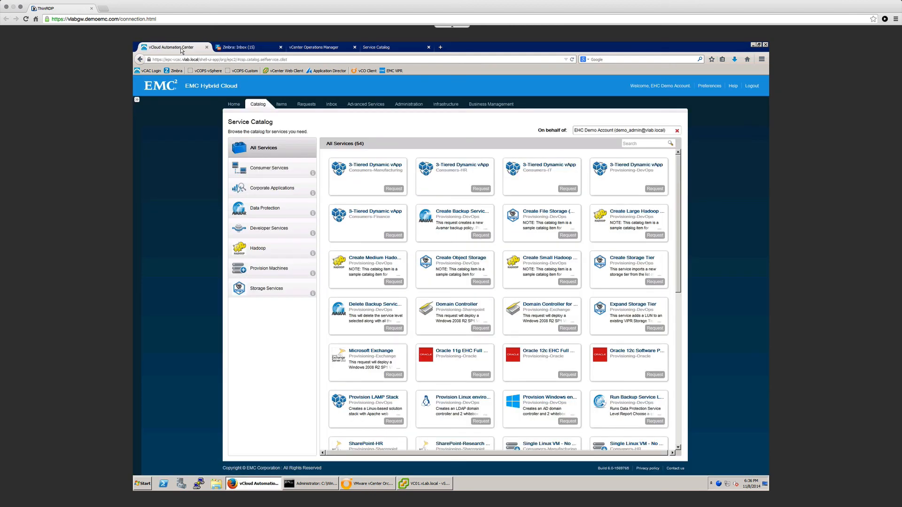